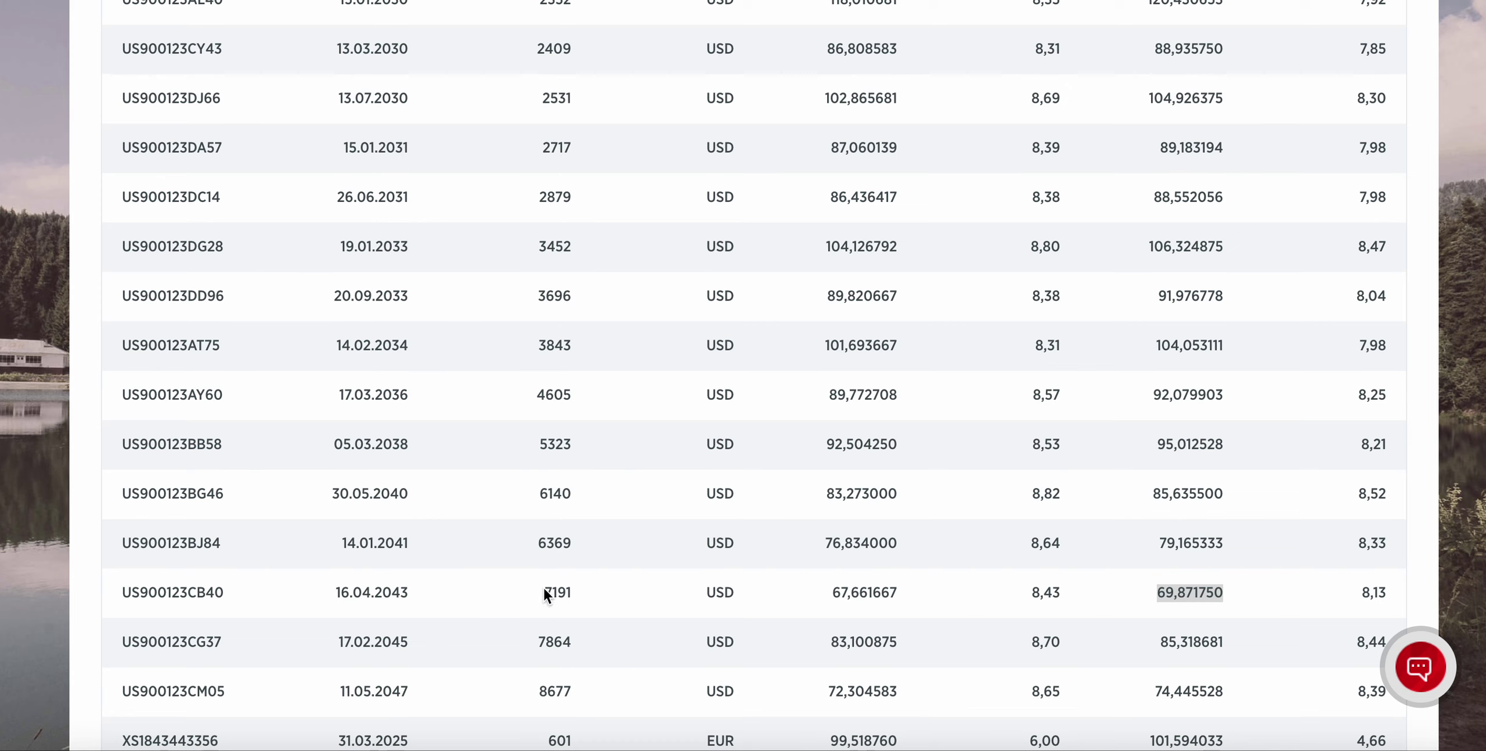
Examine the maturity date, days to maturity and prices of bond US900123CB40 in the bond table
{"action": "double_click", "coordinate": [382, 592]}
{"action": "left_click_drag", "start_coordinate": [382, 592], "coordinate": [852, 581]}
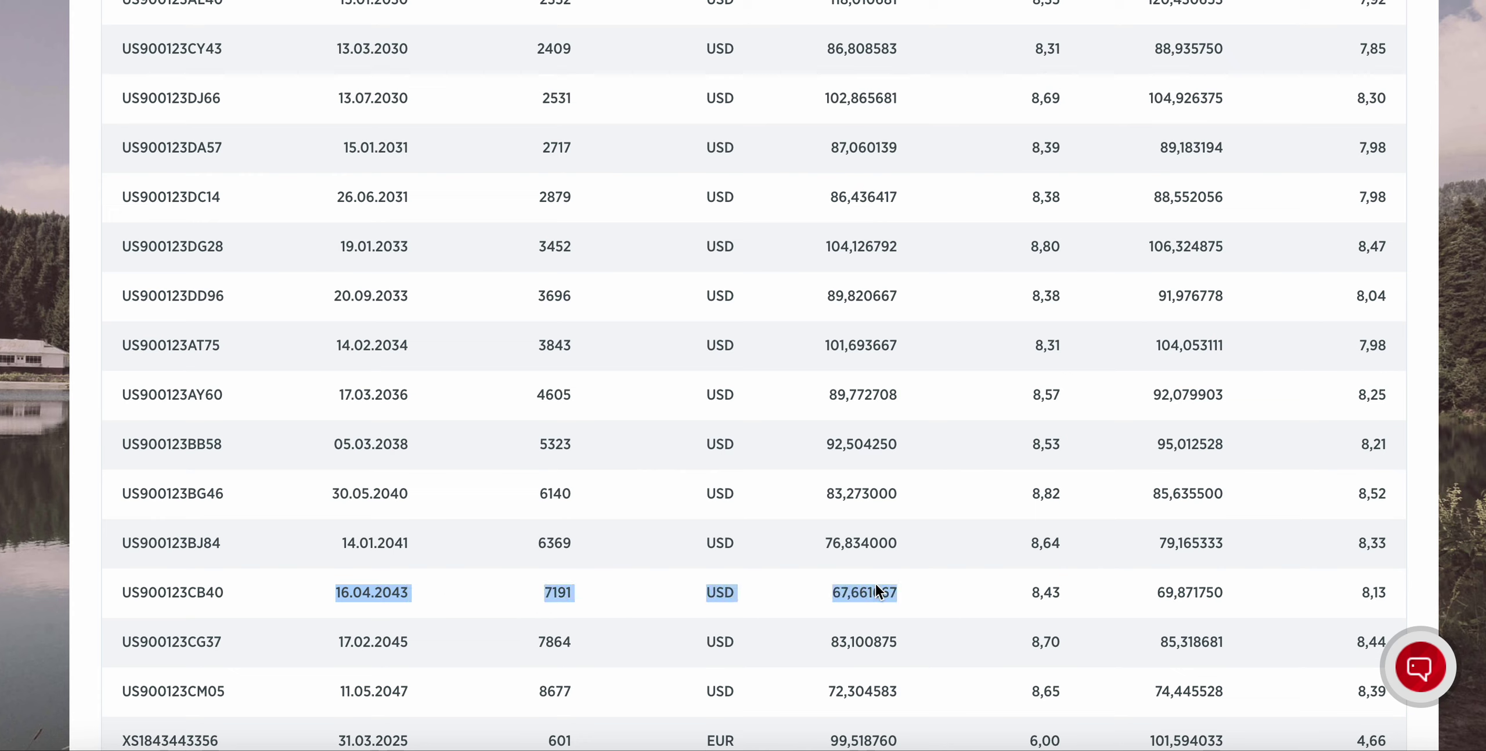
{"action": "double_click", "coordinate": [1163, 592]}
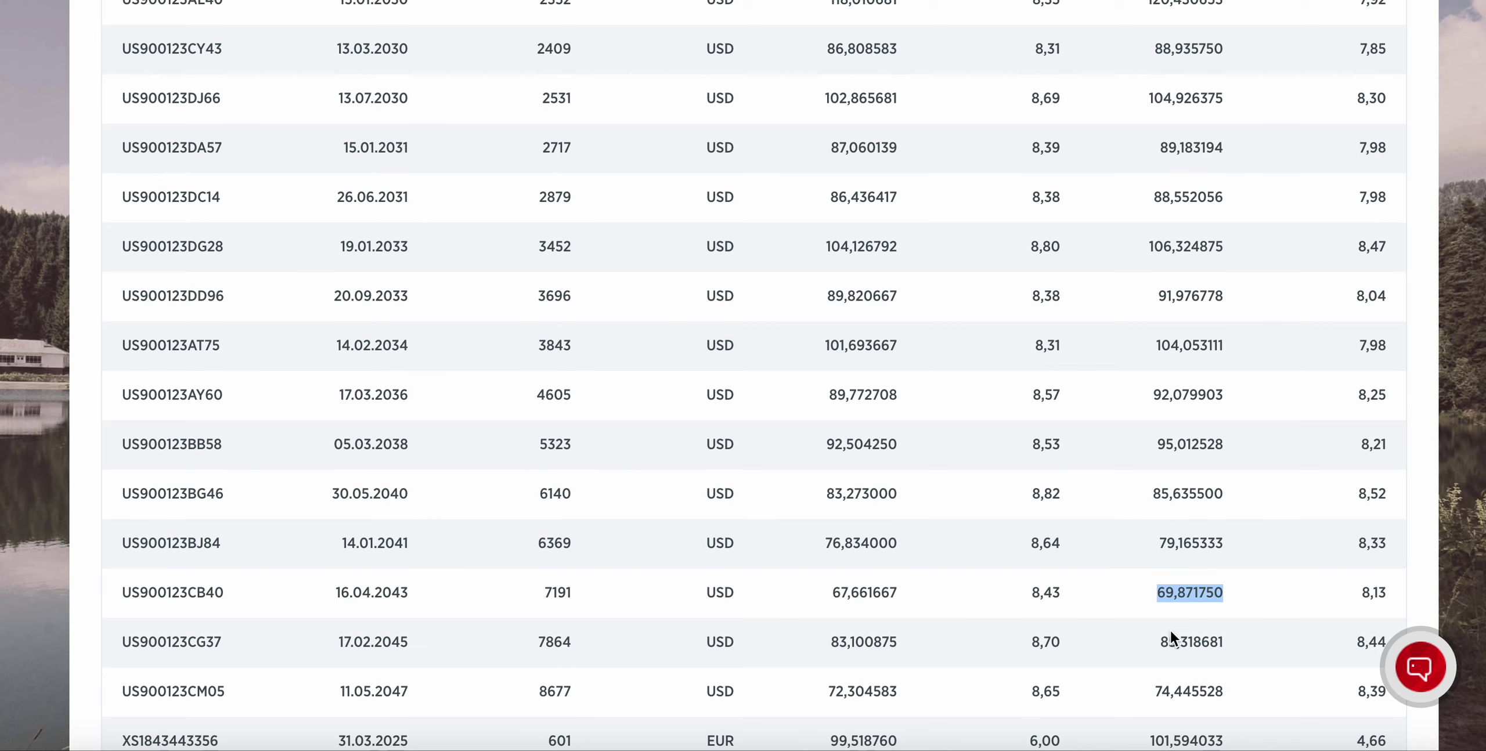
{"action": "double_click", "coordinate": [1178, 598]}
{"action": "left_click", "coordinate": [1159, 596]}
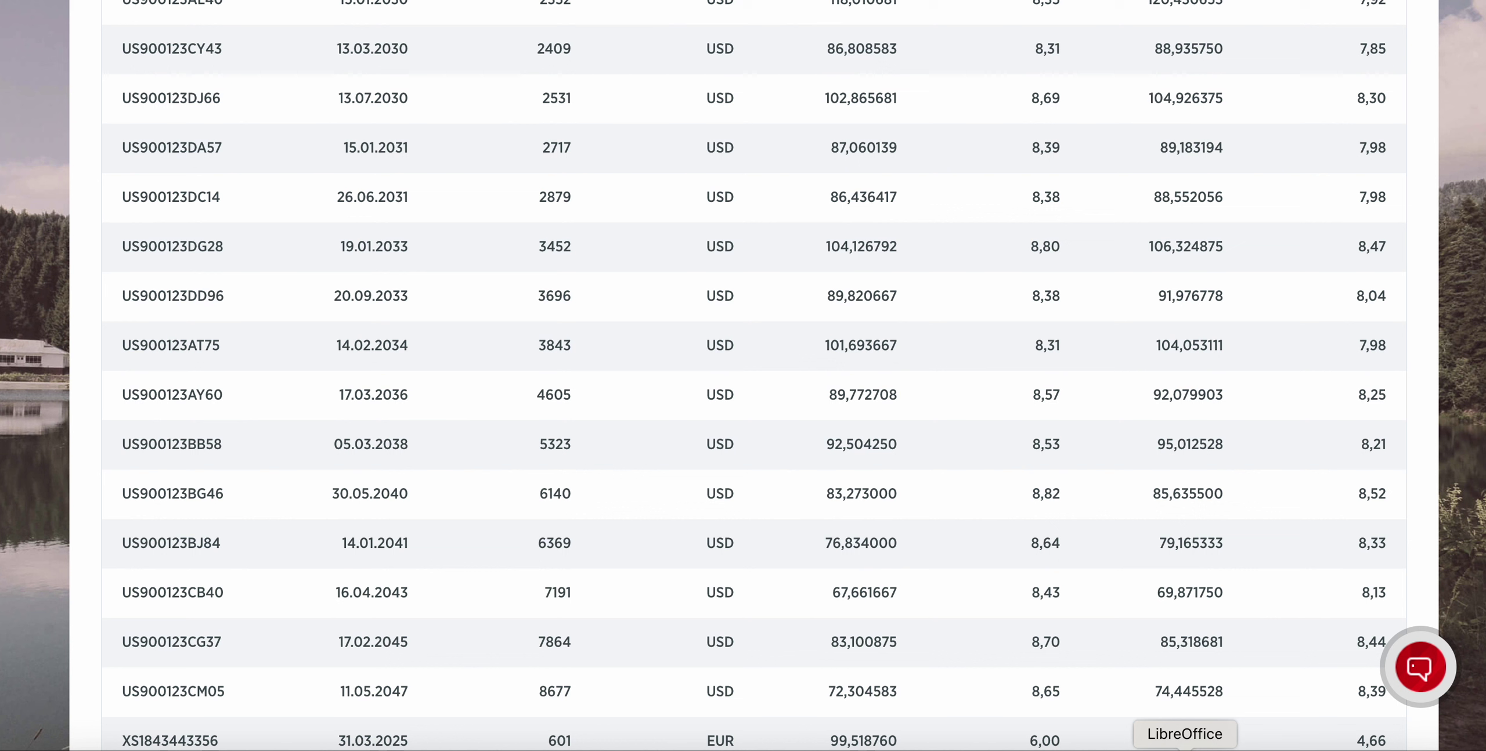
Switch to LibreOffice Calc and enter 698 in cell A2 of Sheet3
{"action": "left_click", "coordinate": [1185, 747]}
{"action": "type", "text": "698"}
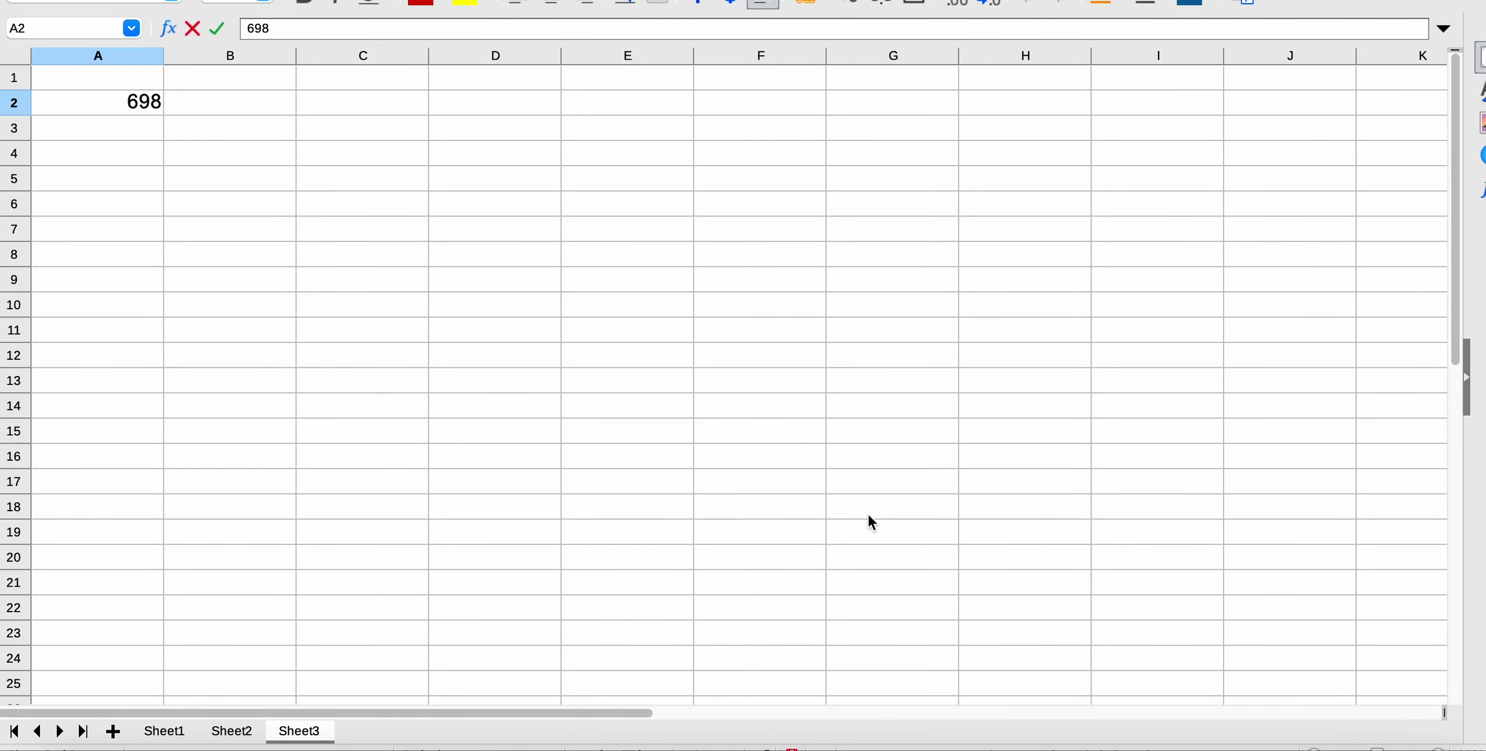
{"action": "key", "text": "Return"}
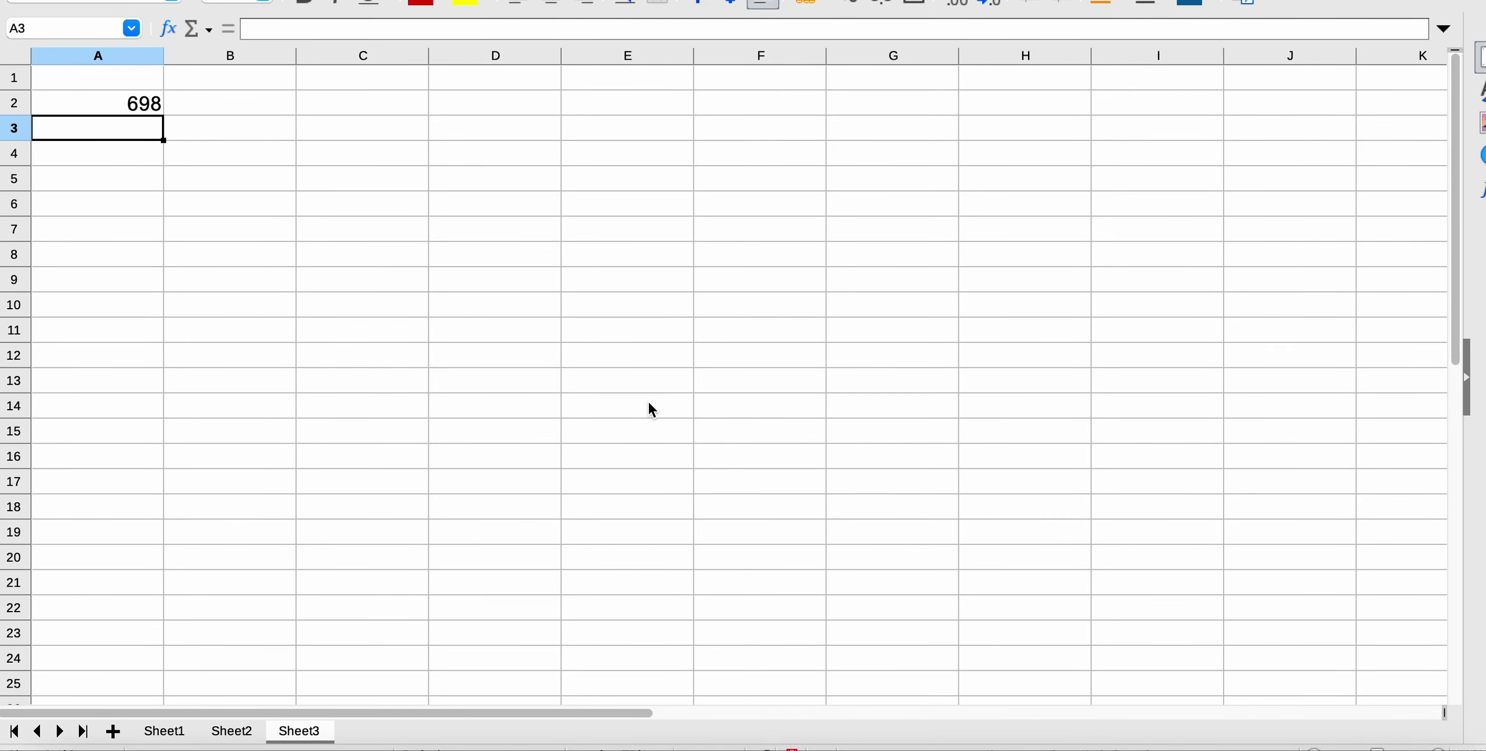
Enter the header "Enfyasyon oranı" in cell B1 and fit column B's width to its content
{"action": "left_click", "coordinate": [273, 111]}
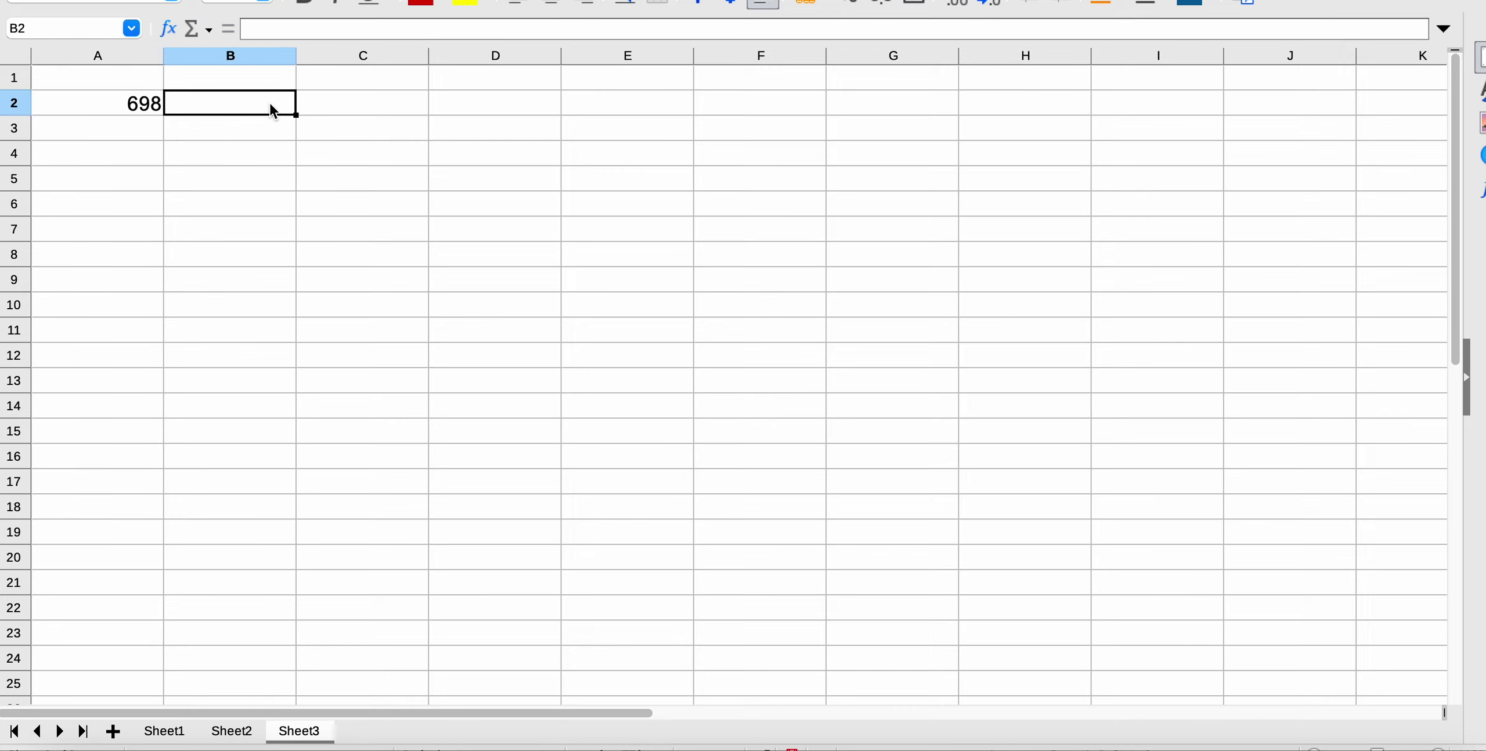
{"action": "key", "text": "Up"}
{"action": "type", "text": "En"}
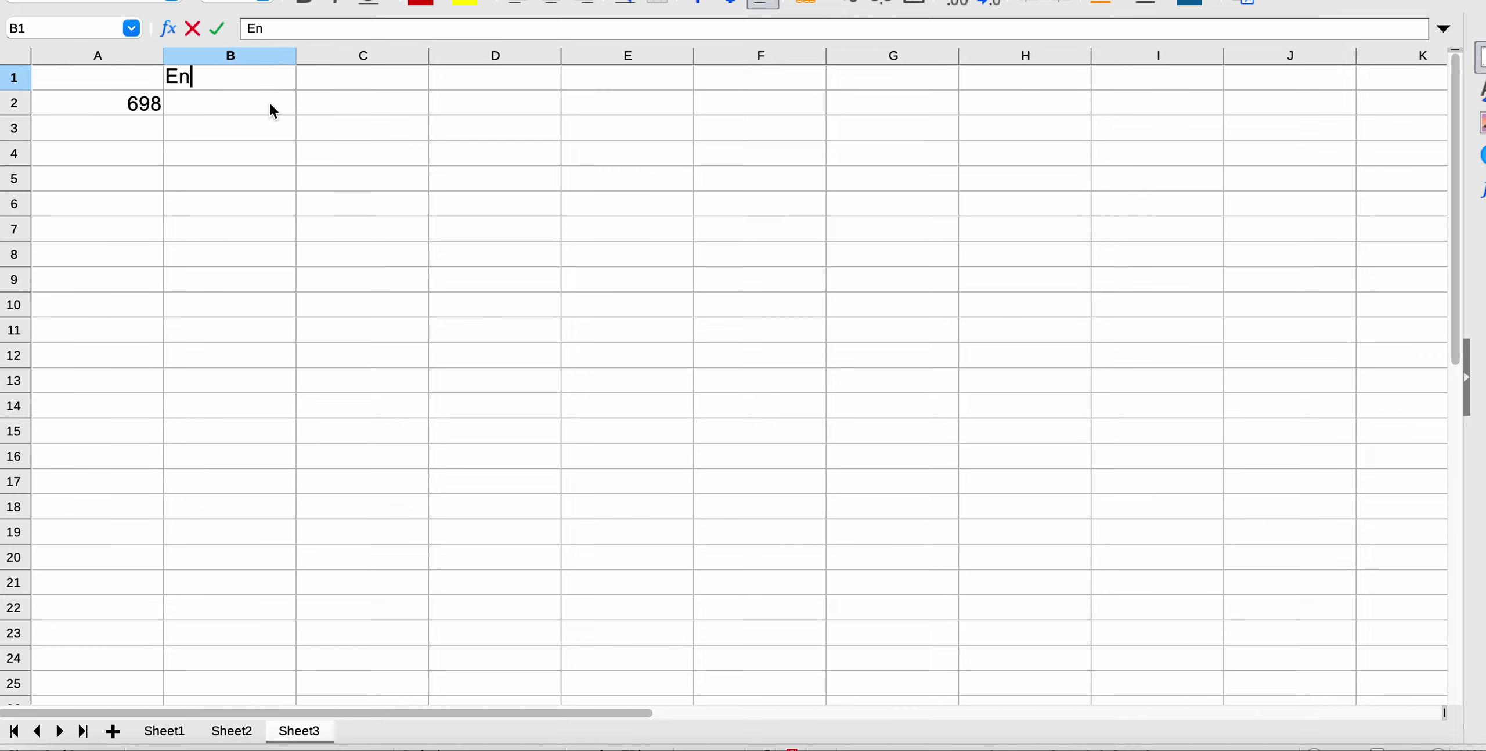
{"action": "type", "text": "fyasyon oranı"}
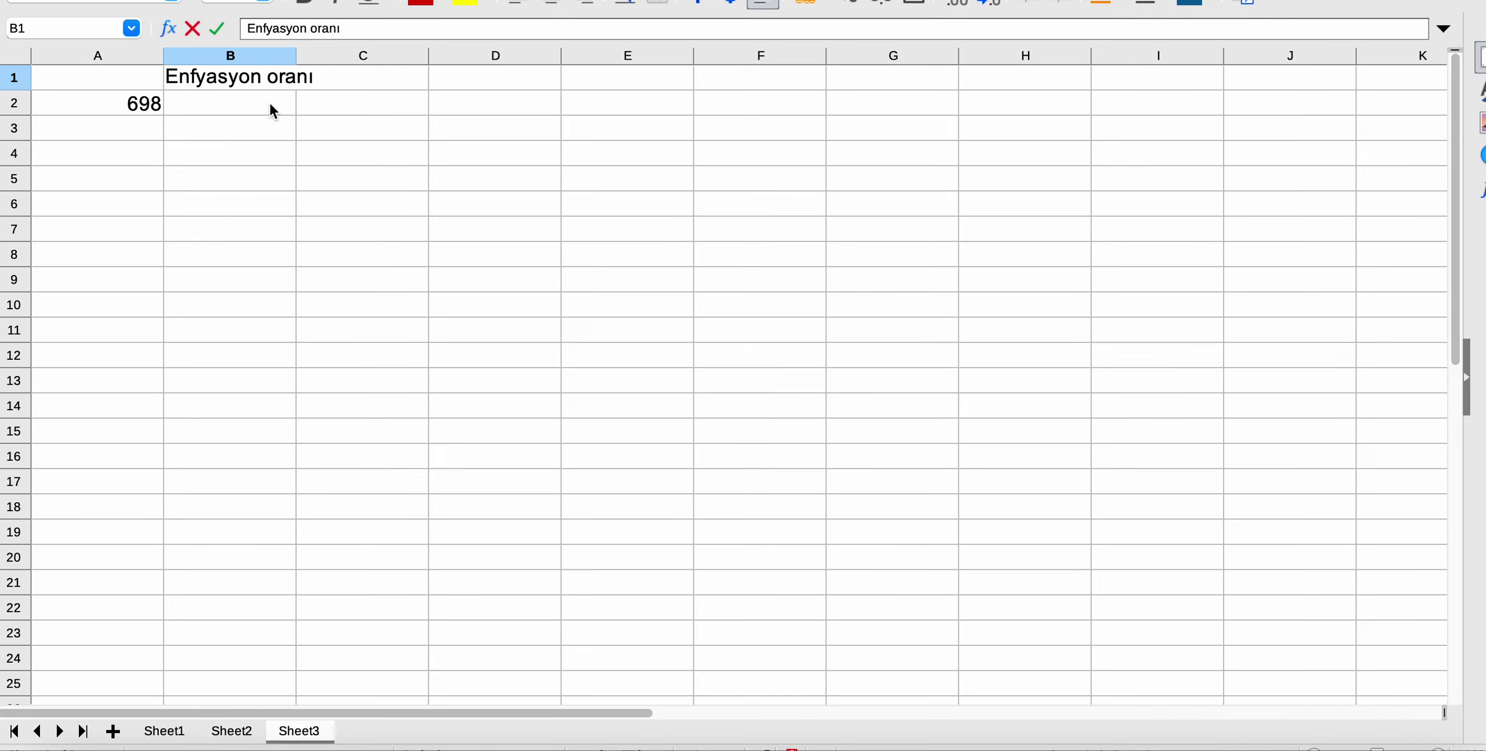
{"action": "key", "text": "Return"}
{"action": "left_click", "coordinate": [306, 77]}
{"action": "double_click", "coordinate": [296, 56]}
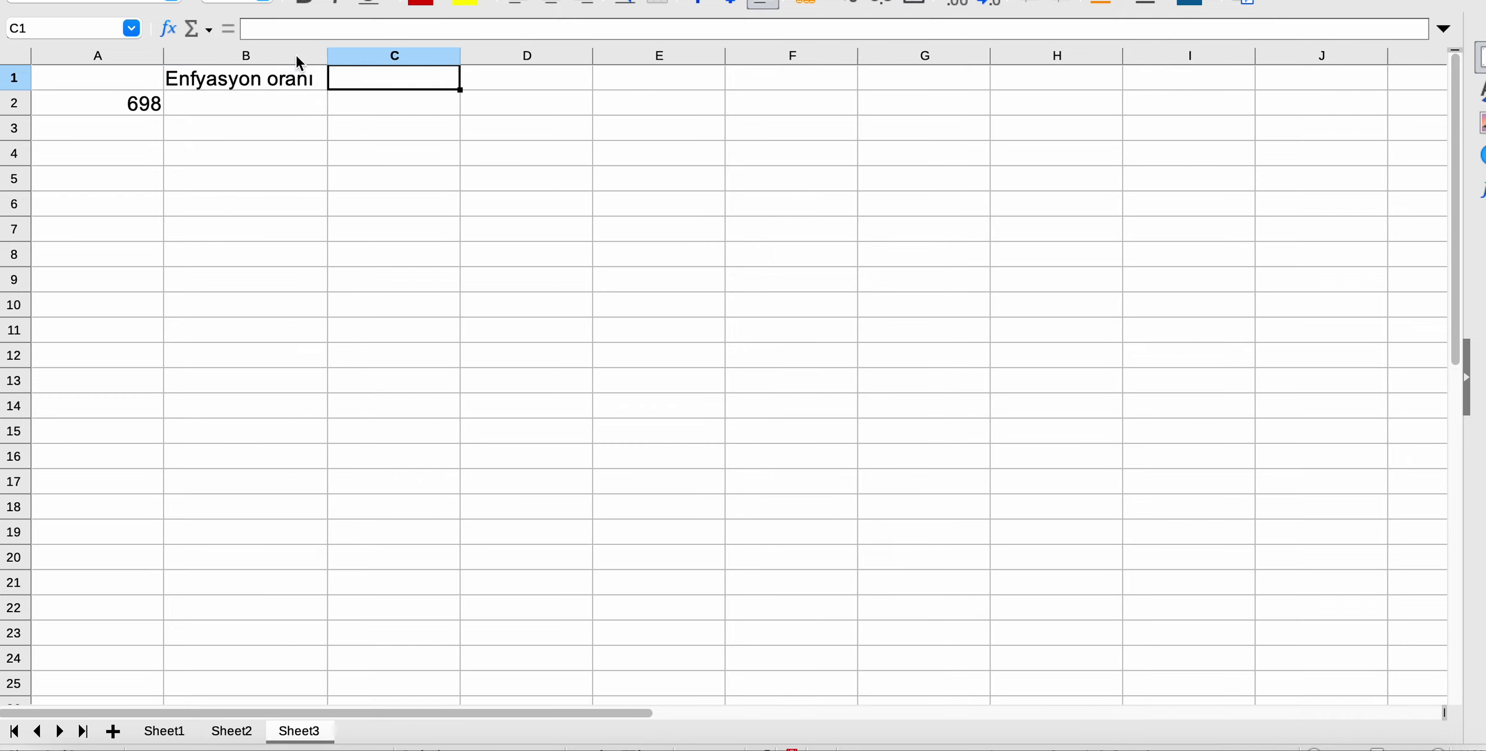
Enter the header "Getiri oranı" in cell C1
{"action": "left_click", "coordinate": [384, 93]}
{"action": "left_click", "coordinate": [385, 85]}
{"action": "type", "text": "Get"}
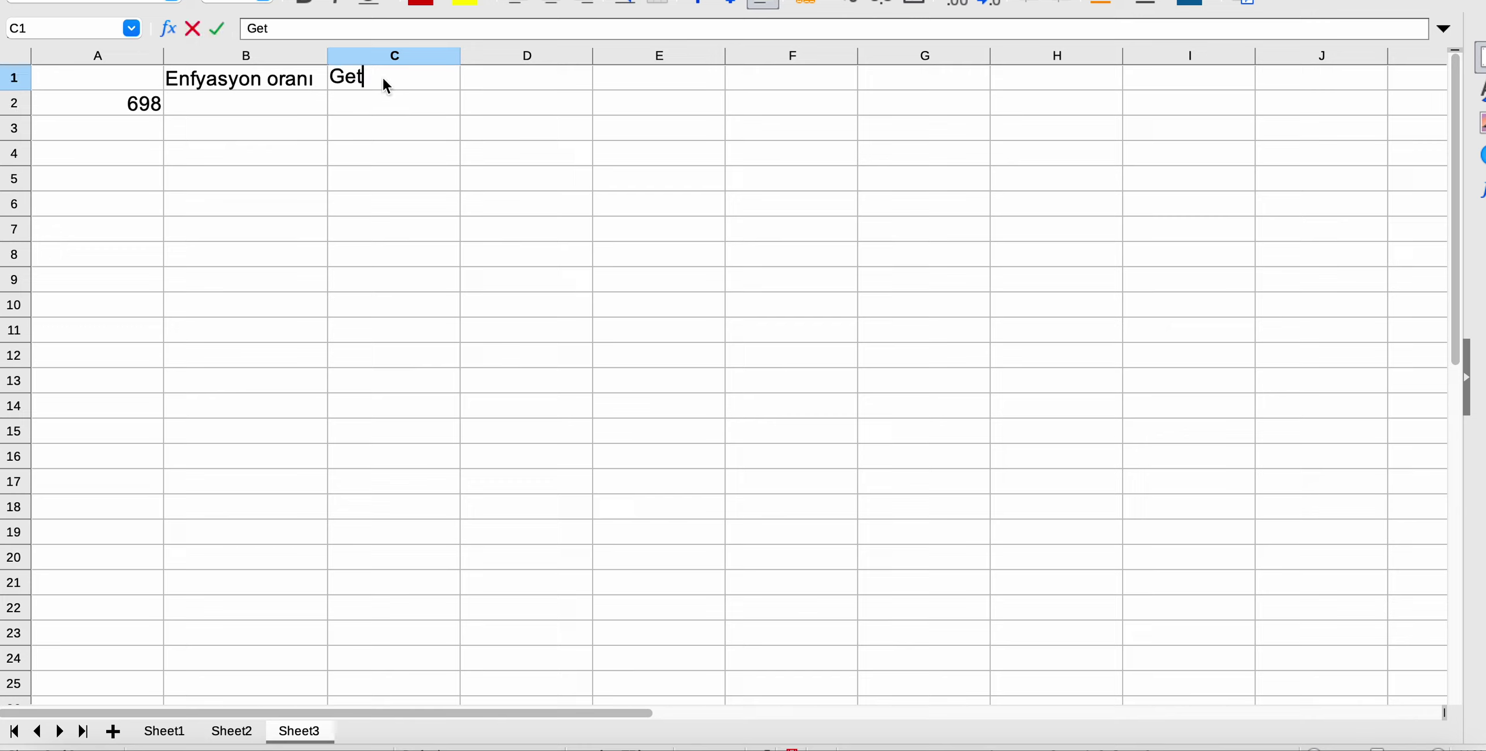
{"action": "type", "text": "iri oranı"}
{"action": "key", "text": "Return"}
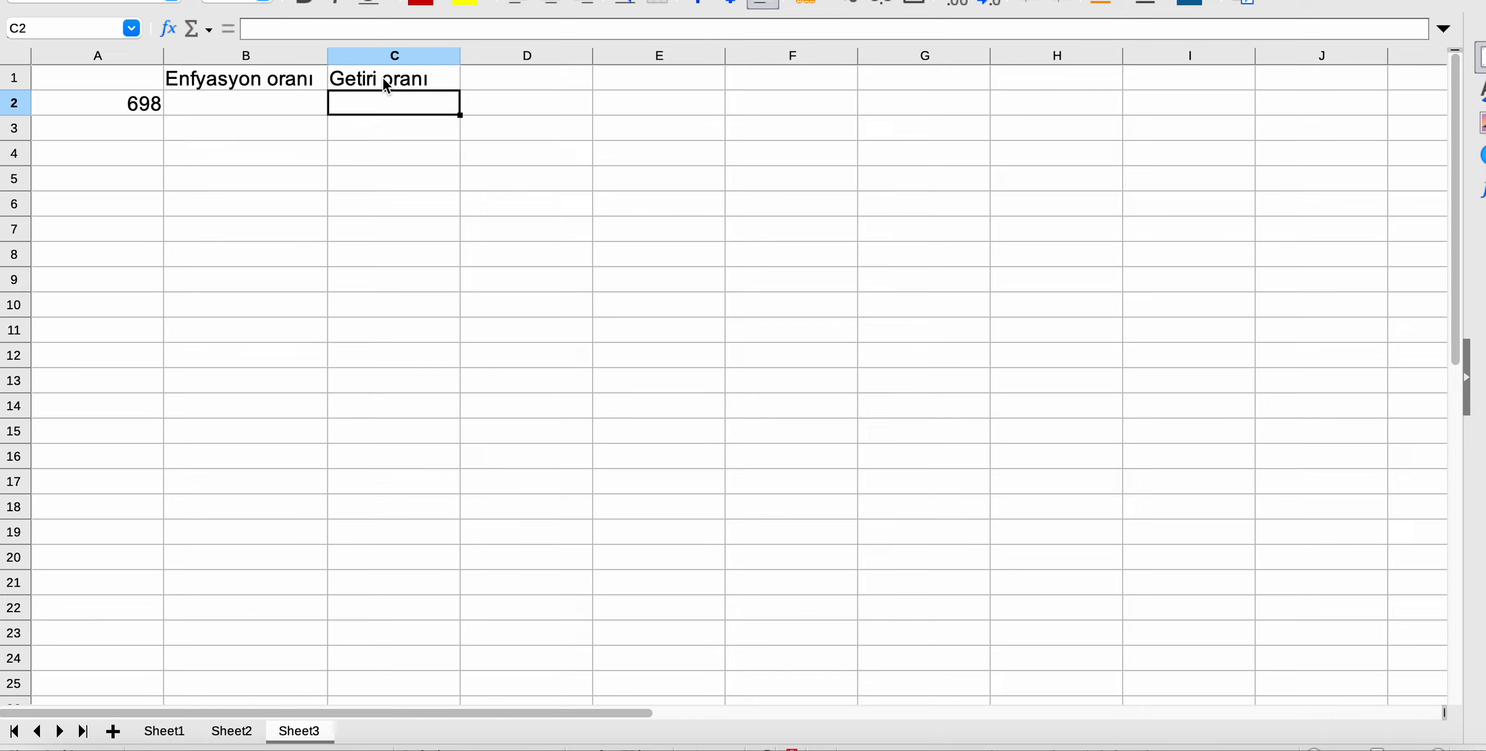
Enter the inflation rate 0.08 in cell B2 under the "Enfyasyon oranı" header
{"action": "left_click", "coordinate": [308, 88]}
{"action": "left_click", "coordinate": [293, 102]}
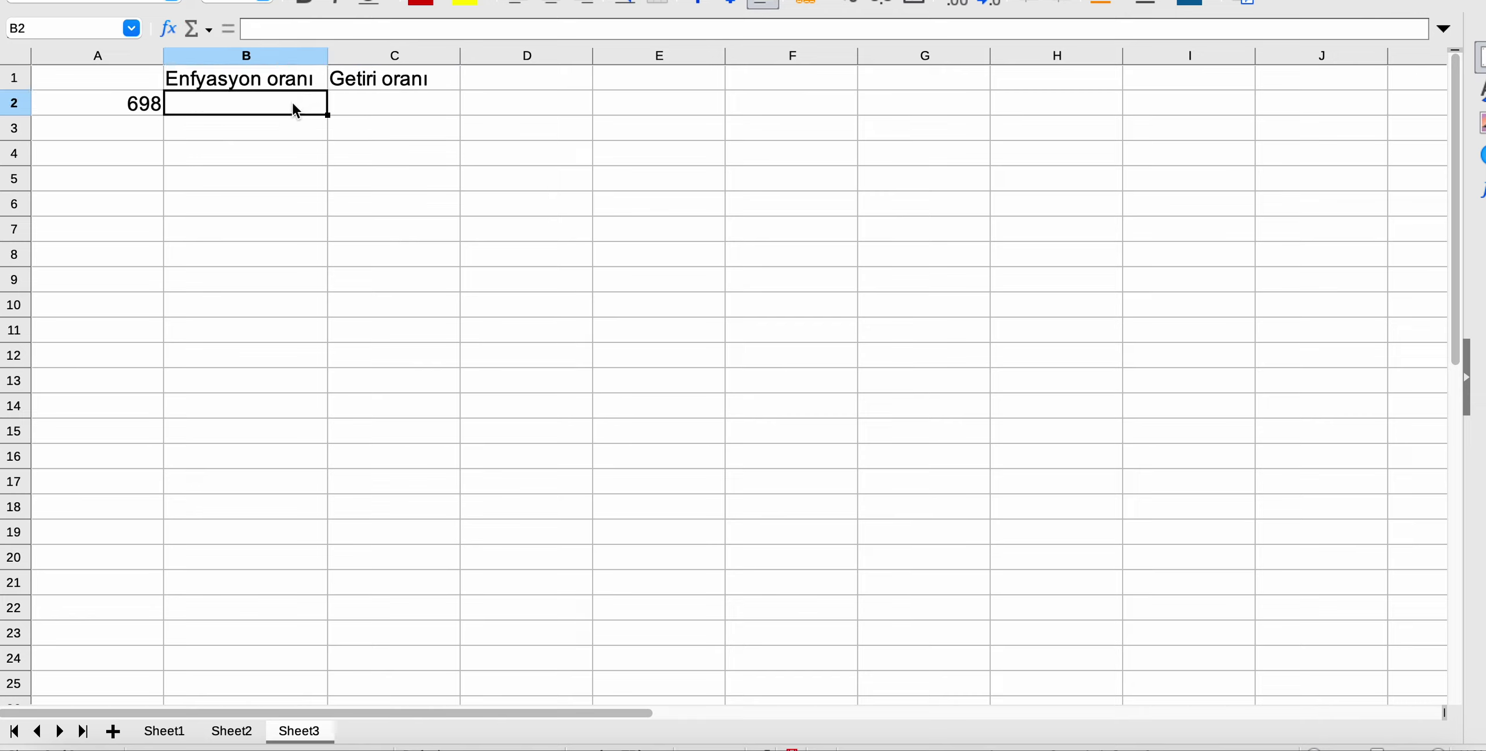
{"action": "type", "text": "%"}
{"action": "key", "text": "BackSpace"}
{"action": "type", "text": "0.08"}
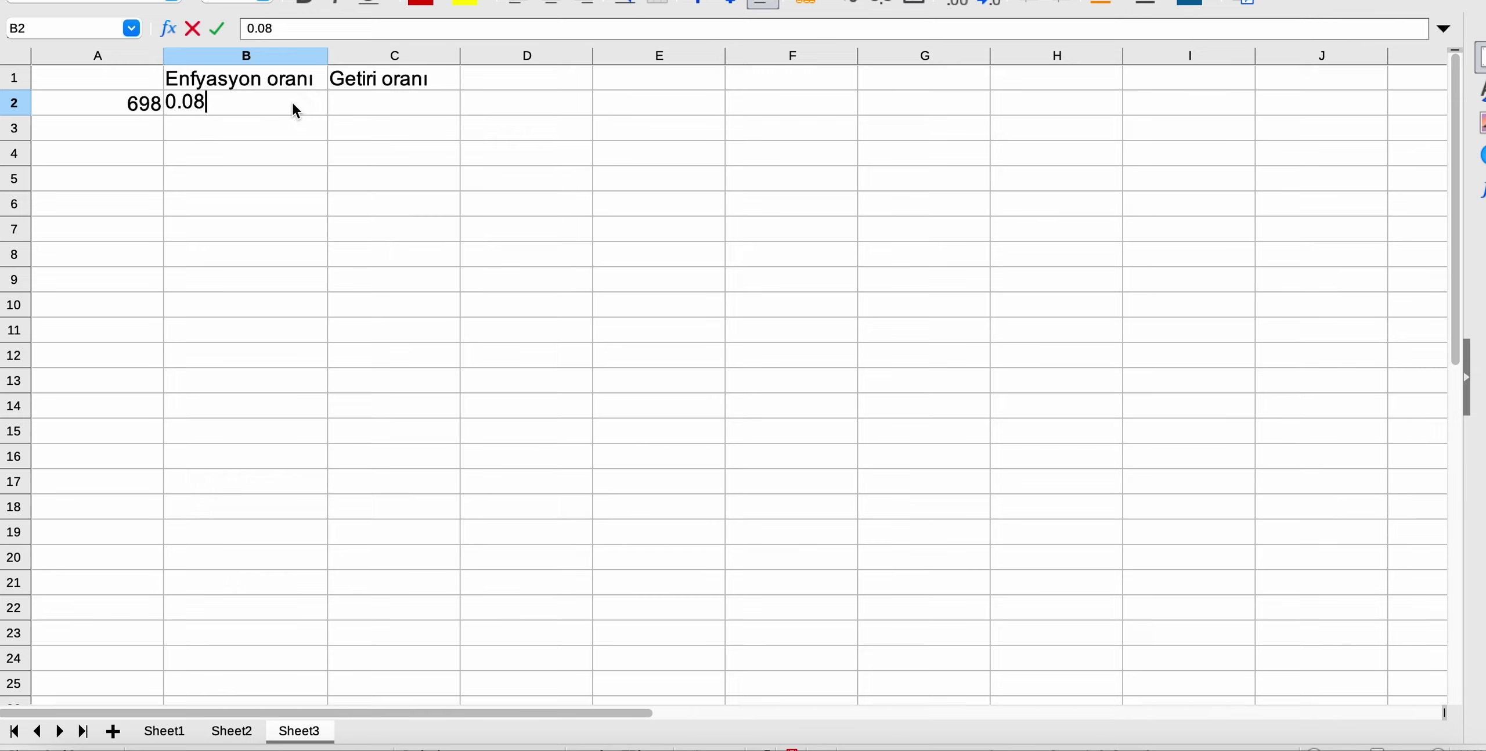
{"action": "key", "text": "Return"}
{"action": "left_click", "coordinate": [308, 102]}
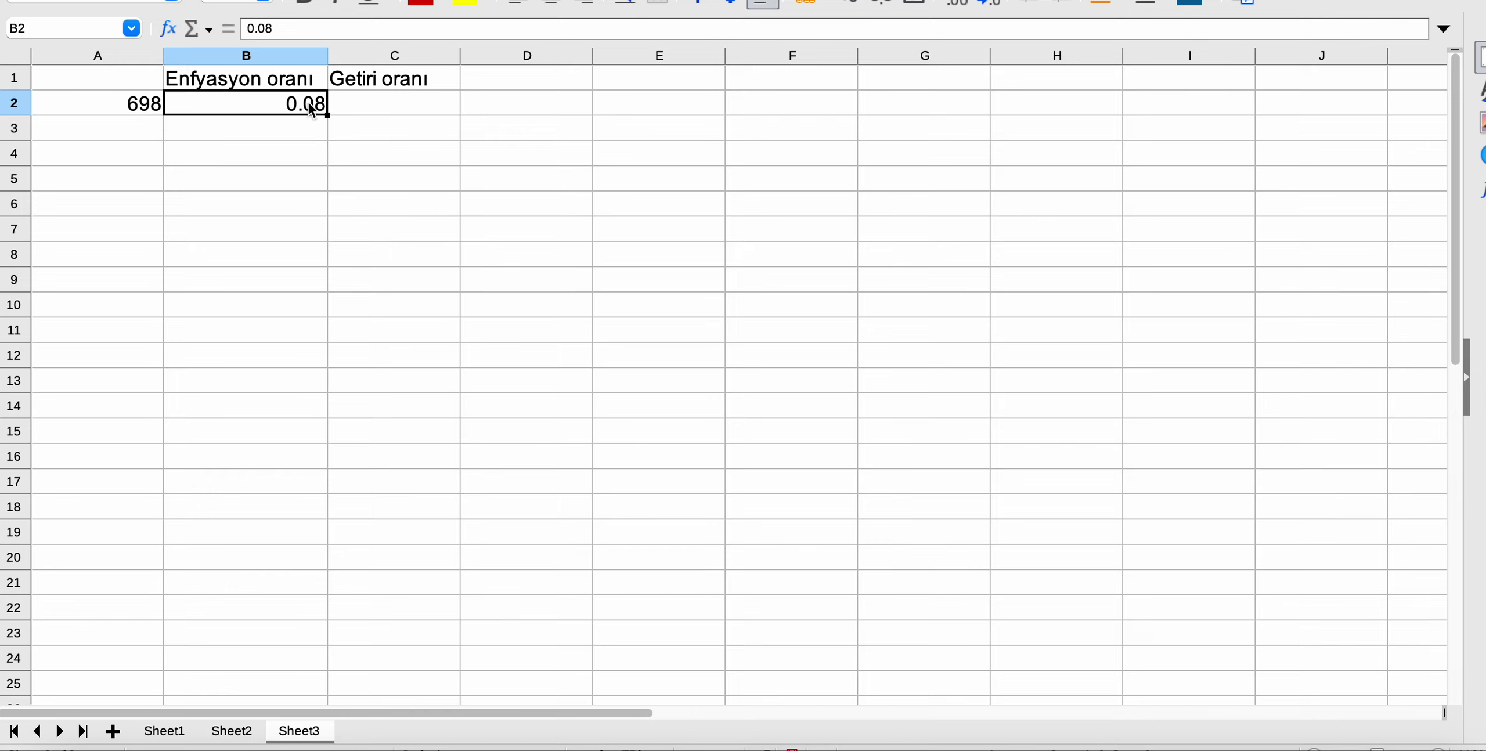
Check the yield in Google Chrome's bond table and enter 0.0844 in LibreOffice cell C2 under "Getiri oranı"
{"action": "left_click", "coordinate": [374, 105]}
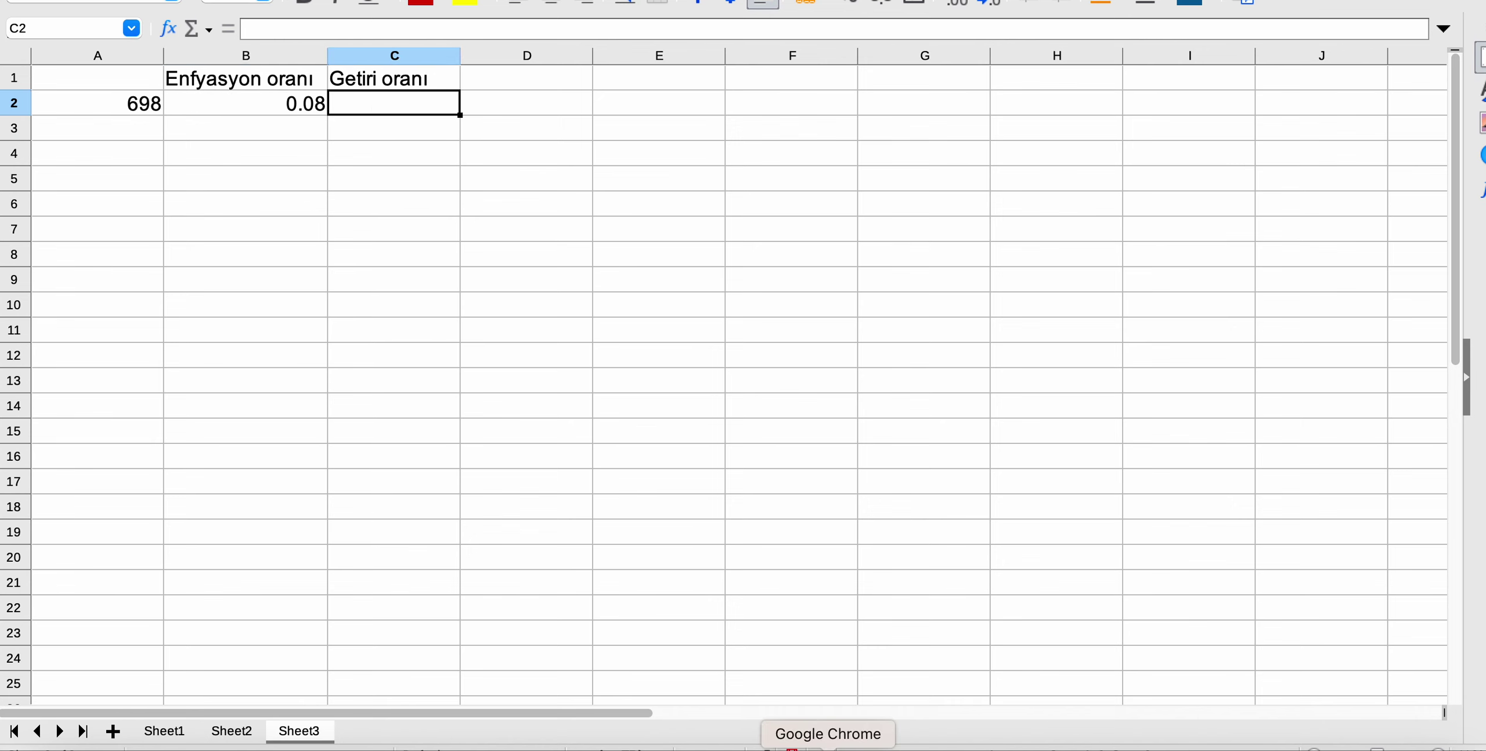
{"action": "left_click", "coordinate": [830, 748]}
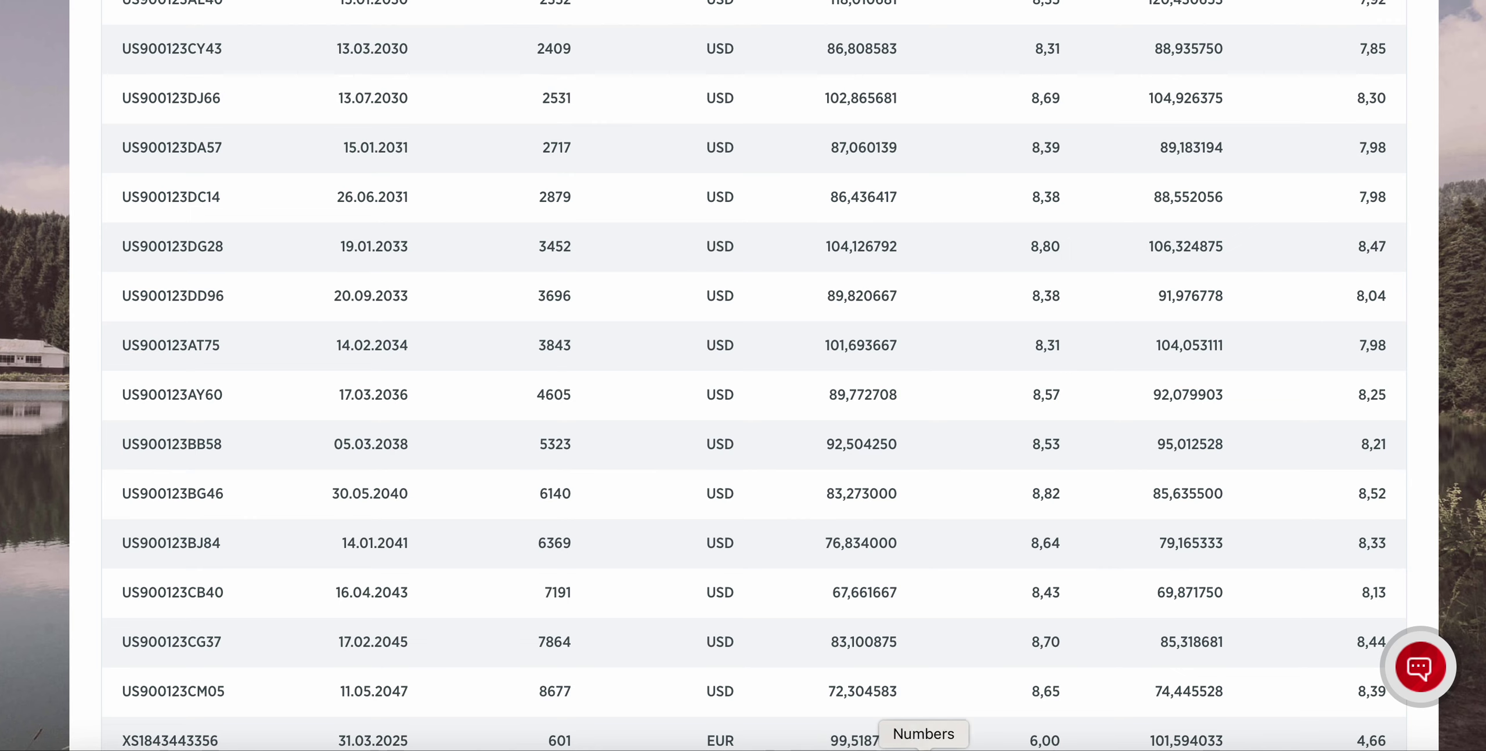
{"action": "left_click", "coordinate": [1184, 748]}
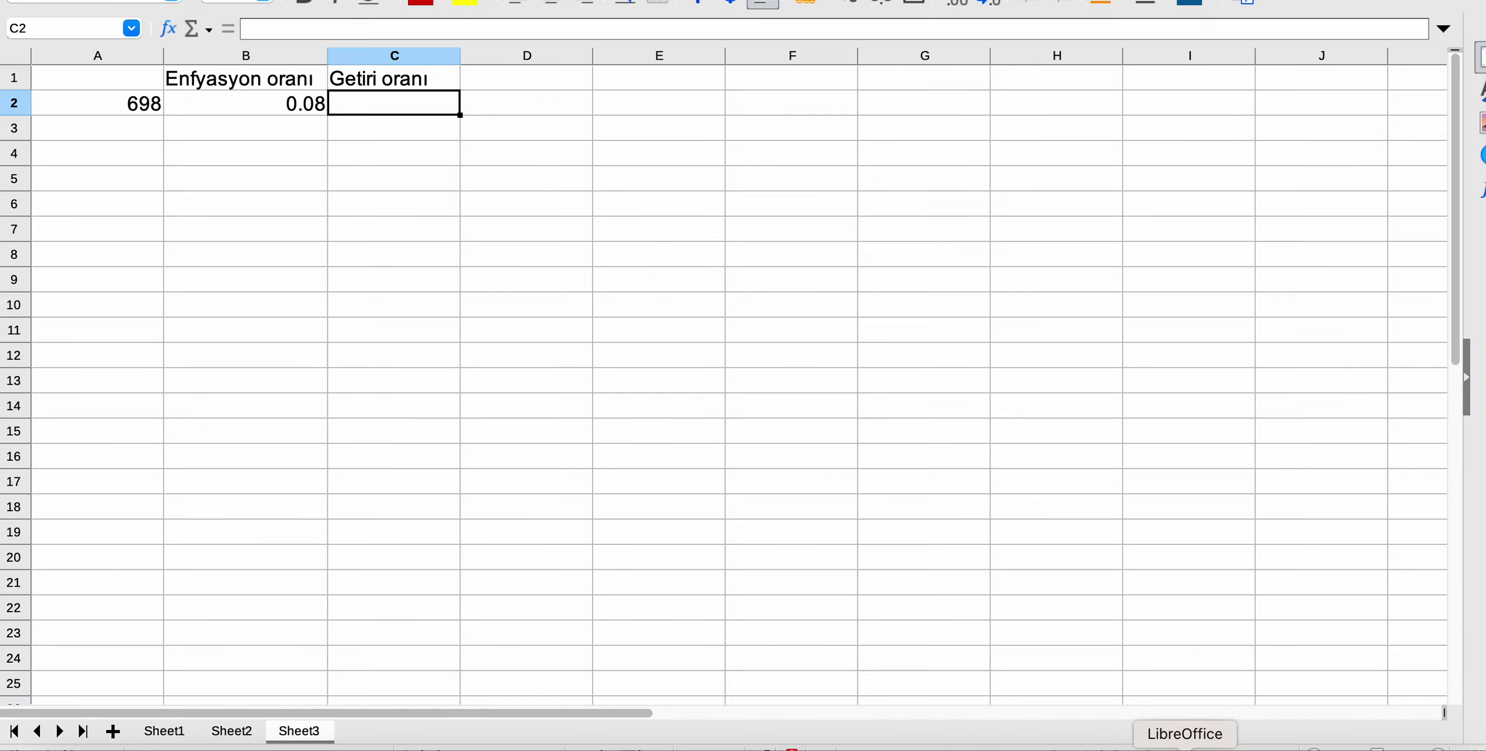
{"action": "type", "text": "0."}
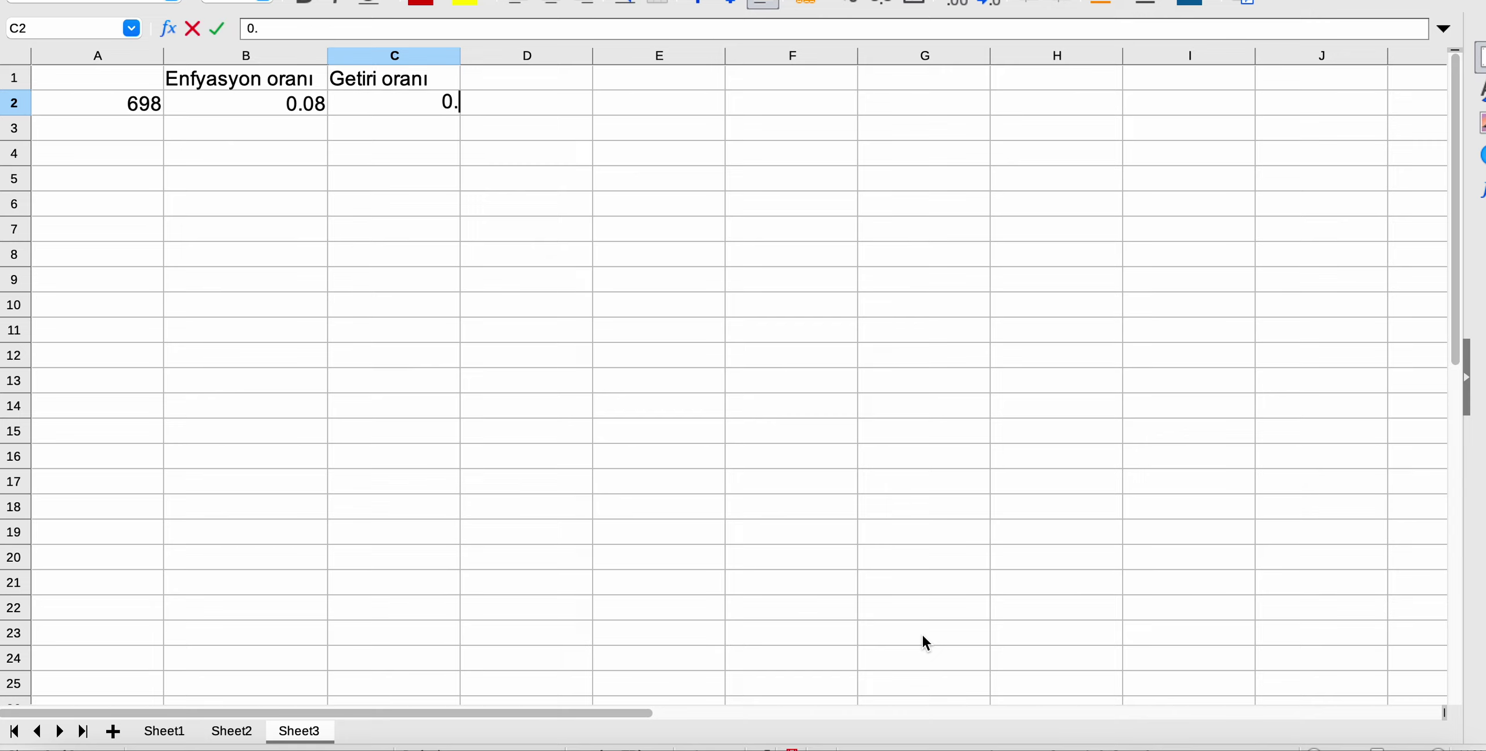
{"action": "type", "text": "0844"}
{"action": "key", "text": "Return"}
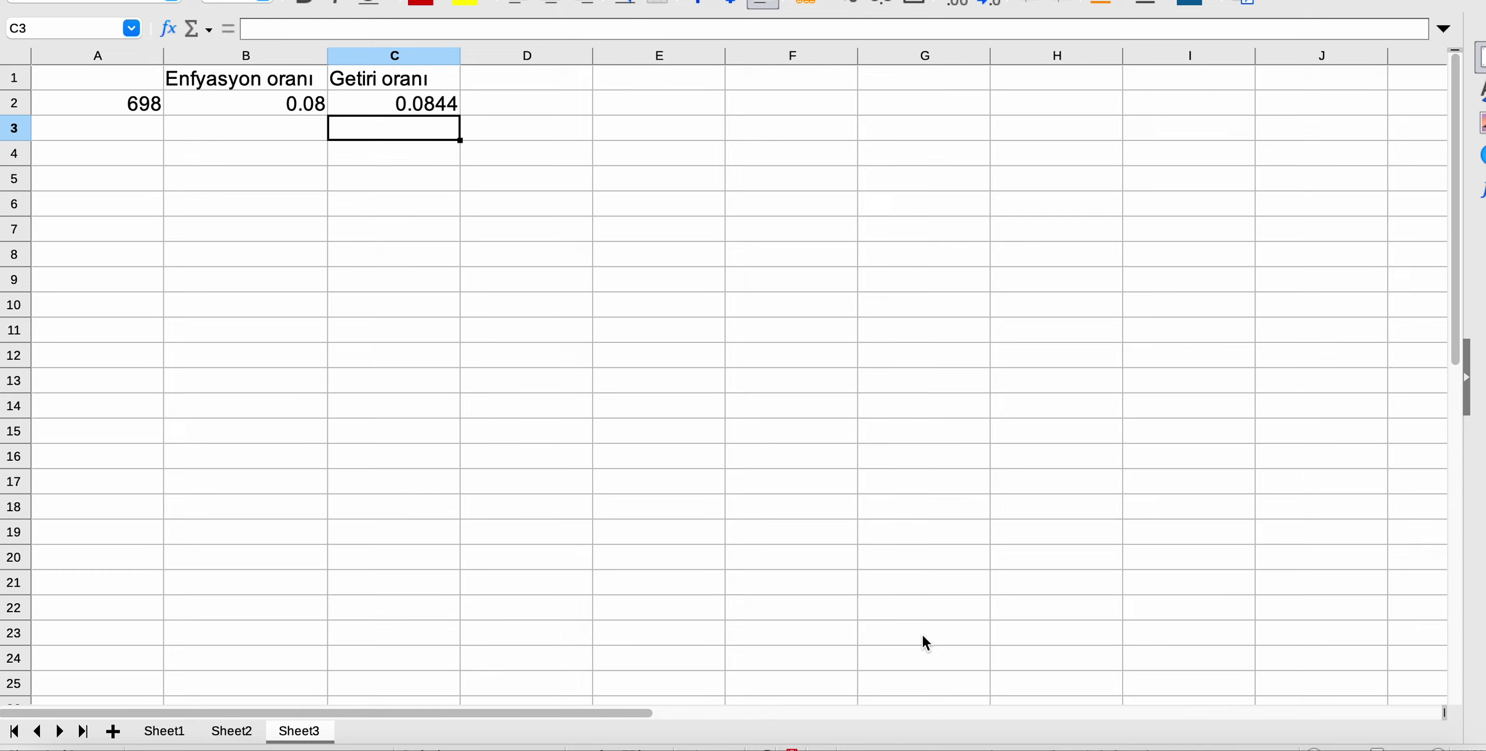
{"action": "left_click", "coordinate": [425, 109]}
{"action": "key", "text": "Left"}
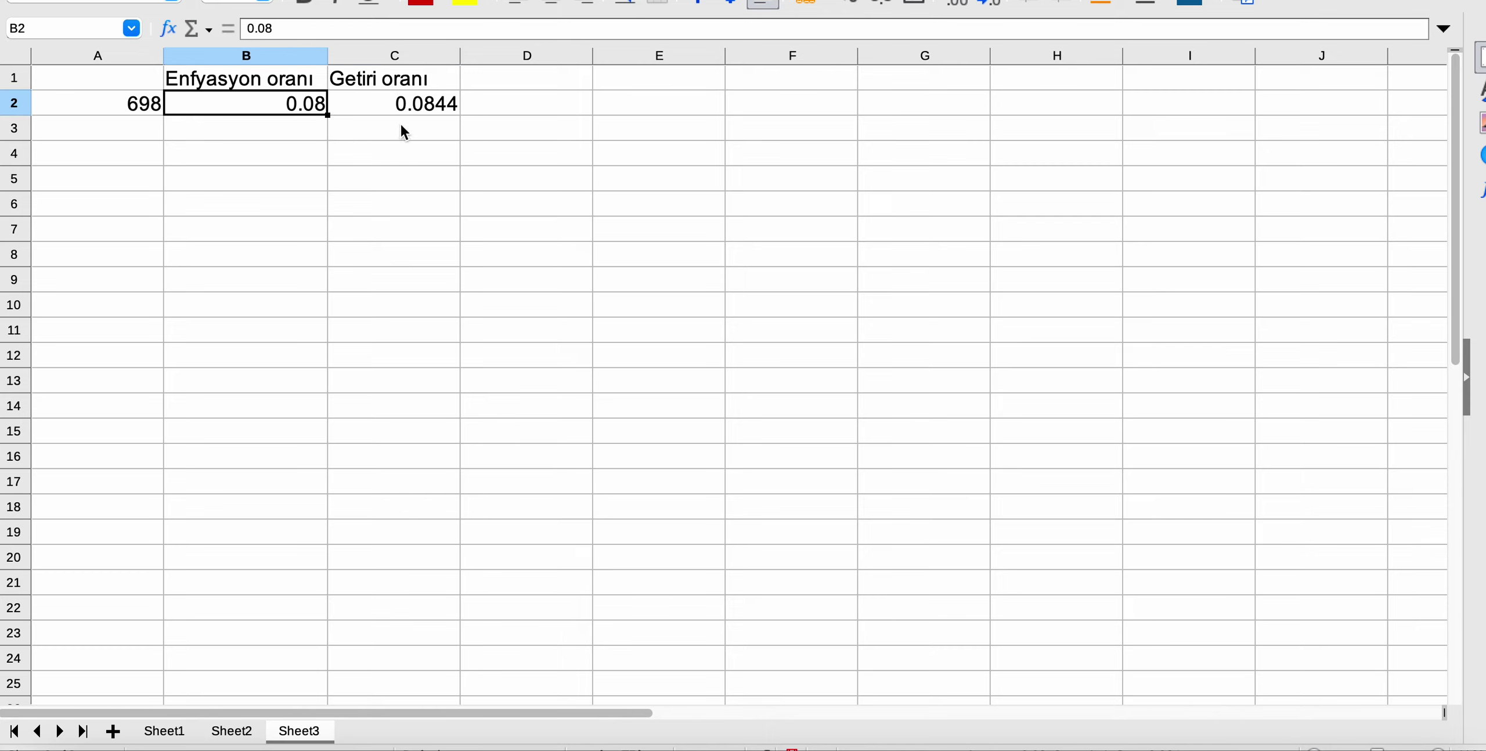
{"action": "left_click", "coordinate": [433, 108]}
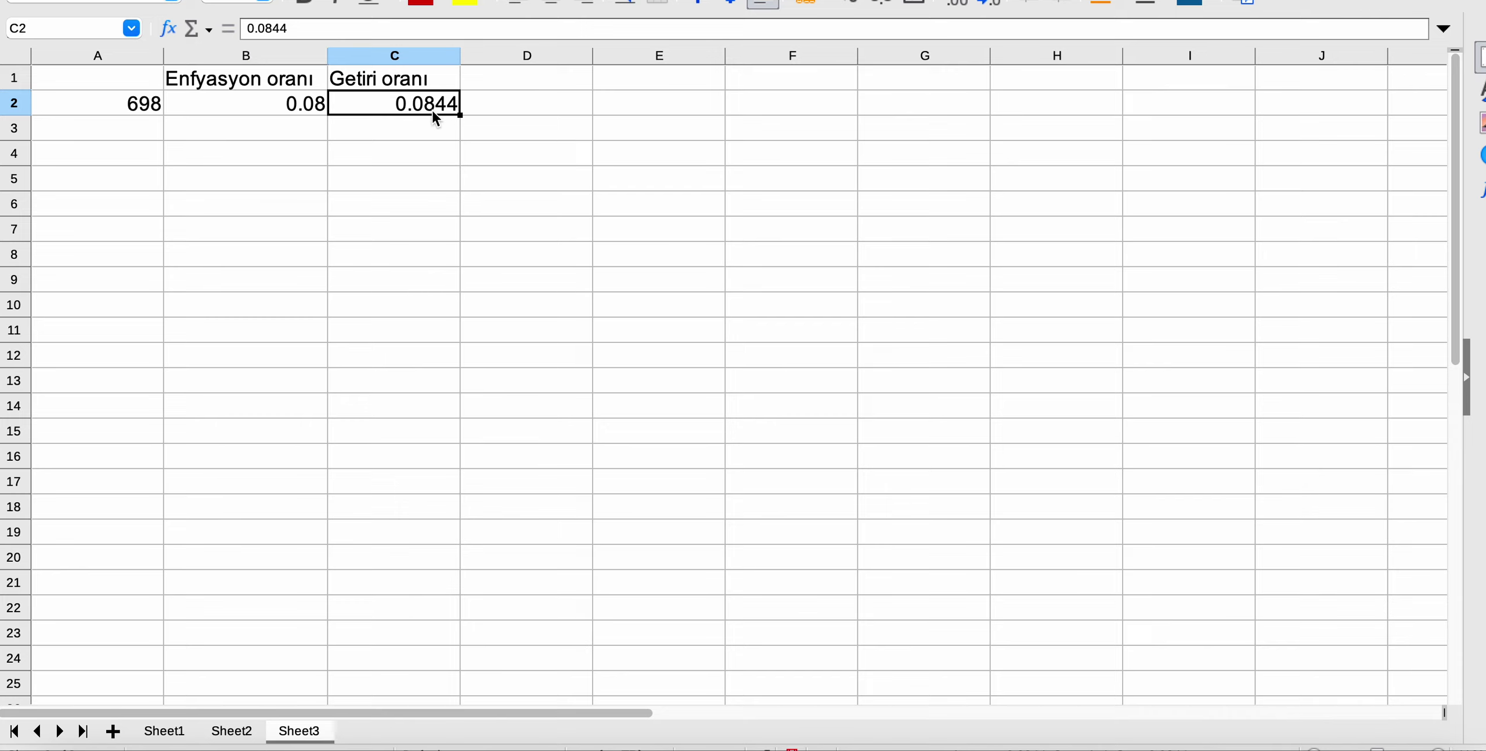
Enter the formula =A2*(1*B2) in cell A3 to apply the inflation rate to the starting amount
{"action": "left_click", "coordinate": [153, 105]}
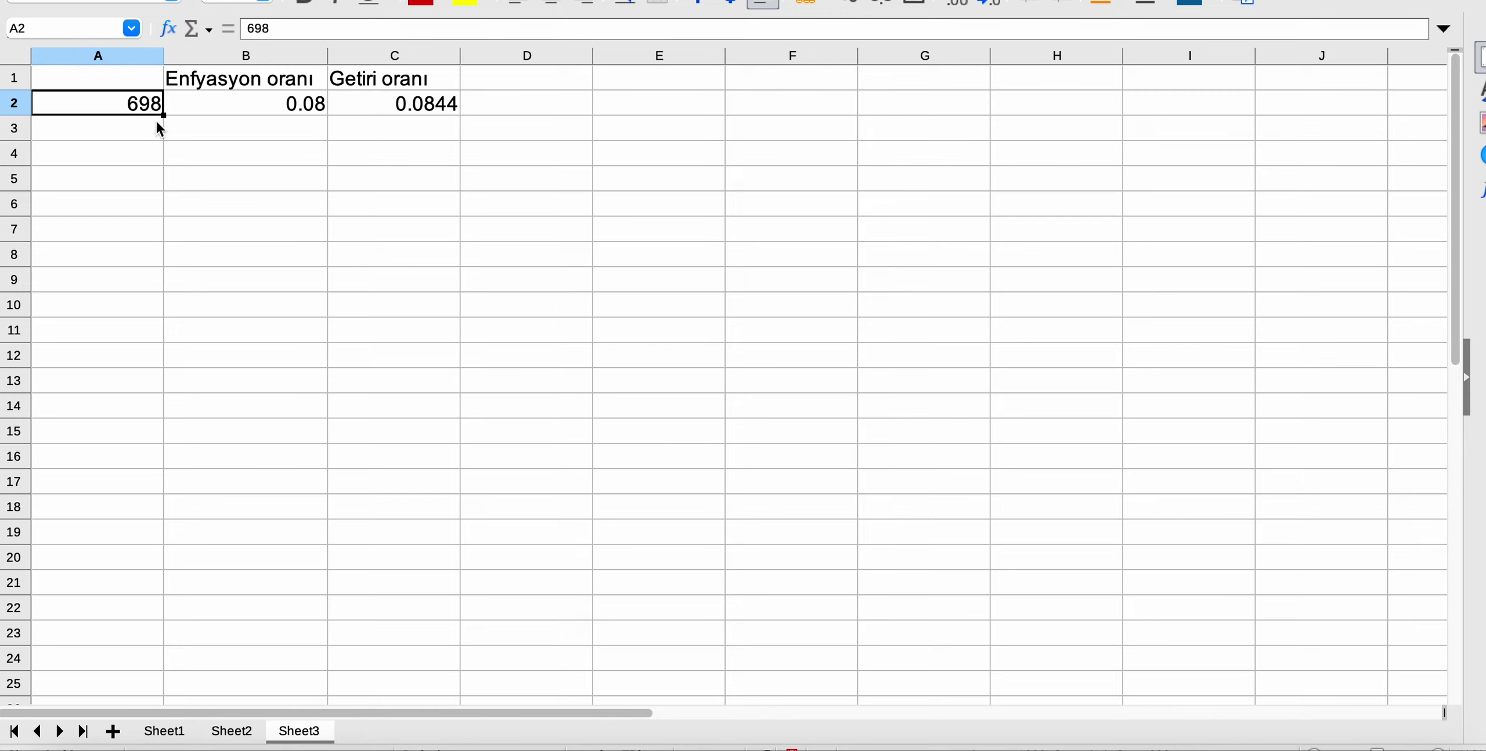
{"action": "left_click", "coordinate": [146, 127]}
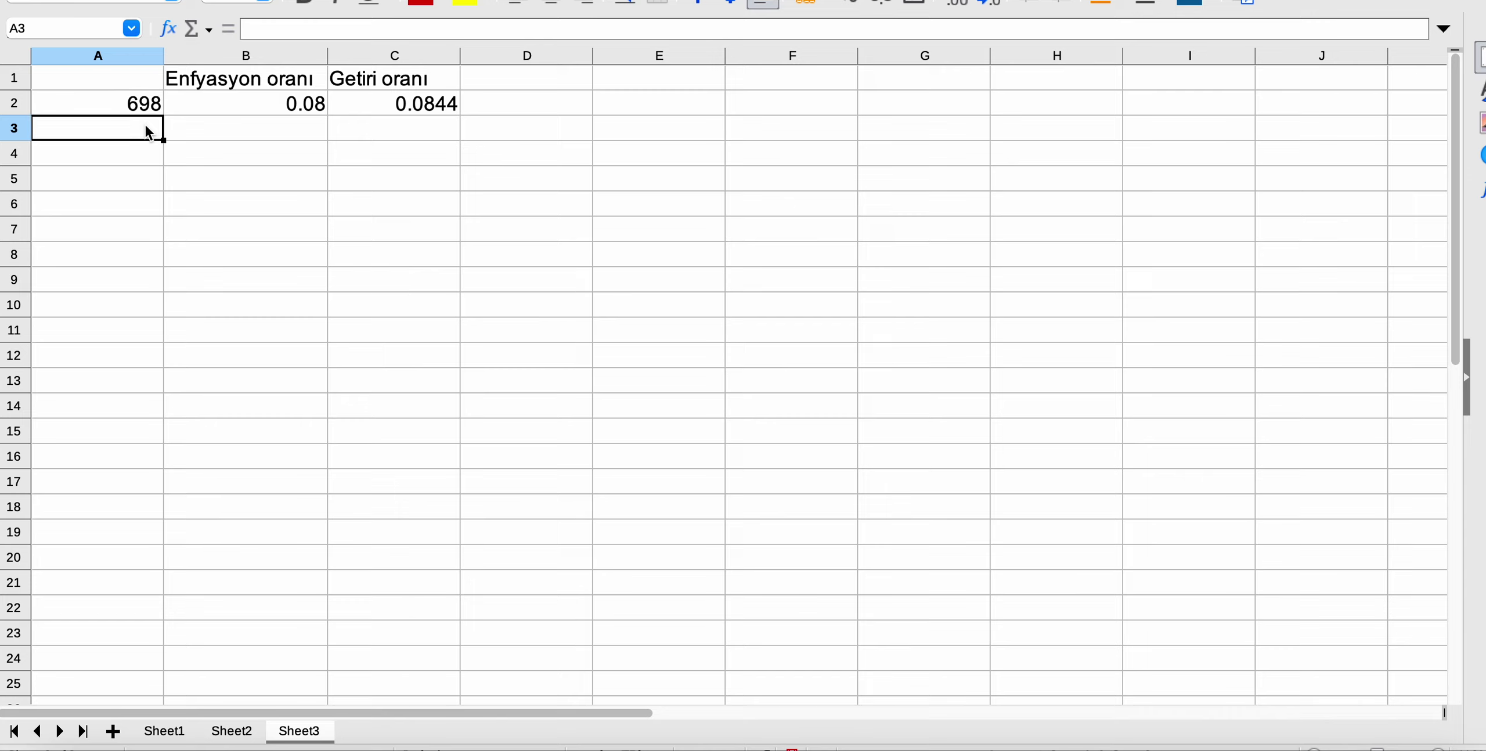
{"action": "type", "text": "="}
{"action": "left_click", "coordinate": [146, 107]}
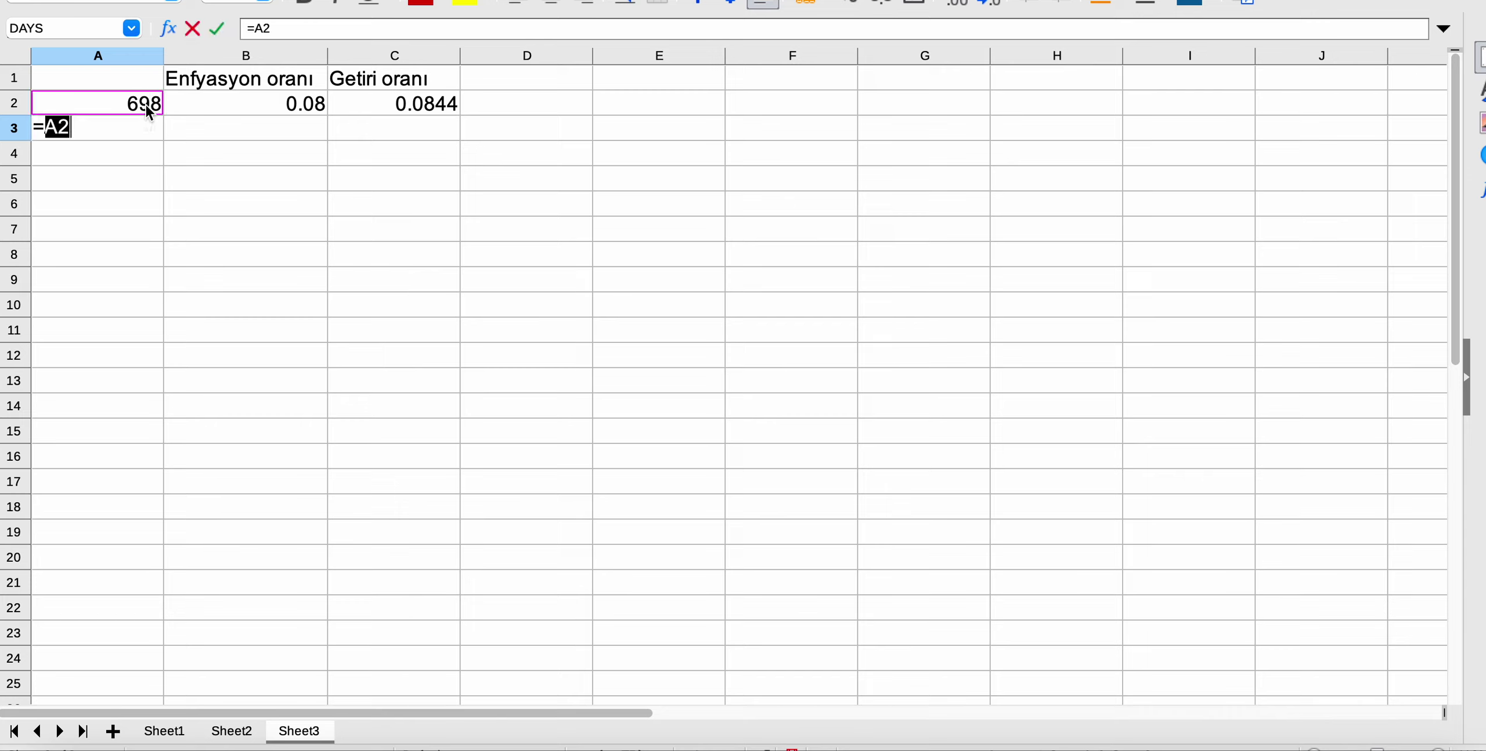
{"action": "left_click", "coordinate": [293, 31]}
{"action": "type", "text": "*("}
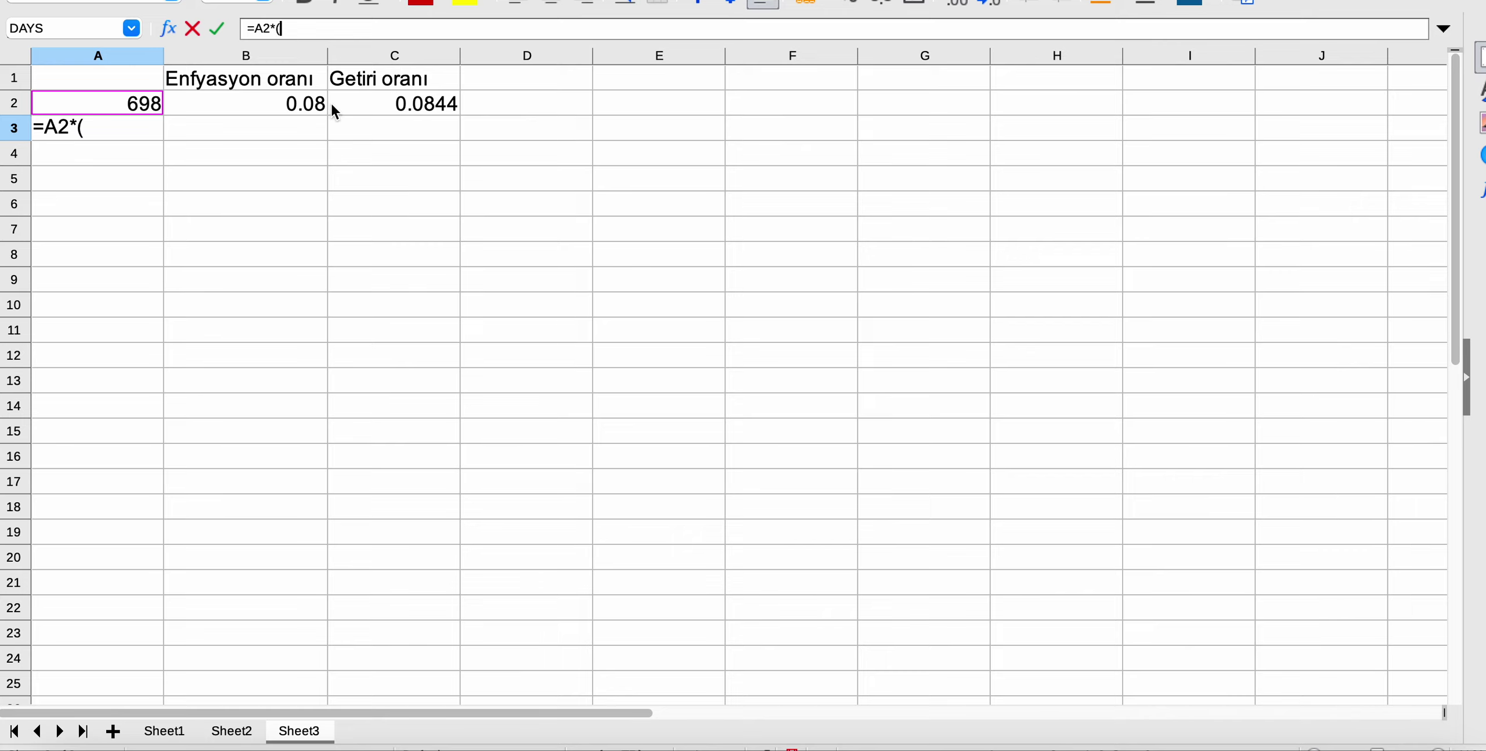
{"action": "type", "text": "1*"}
{"action": "left_click", "coordinate": [309, 106]}
{"action": "type", "text": ")"}
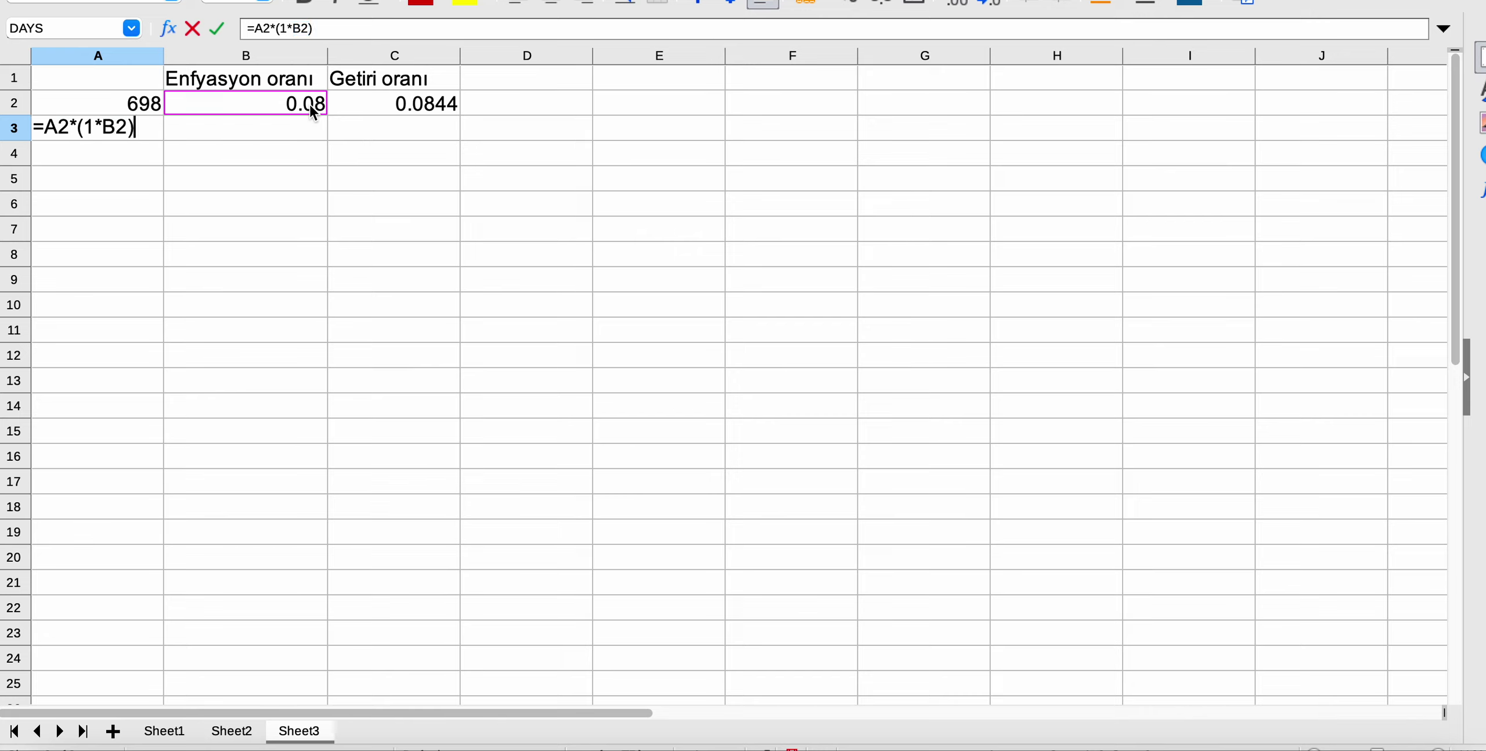
{"action": "key", "text": "Return"}
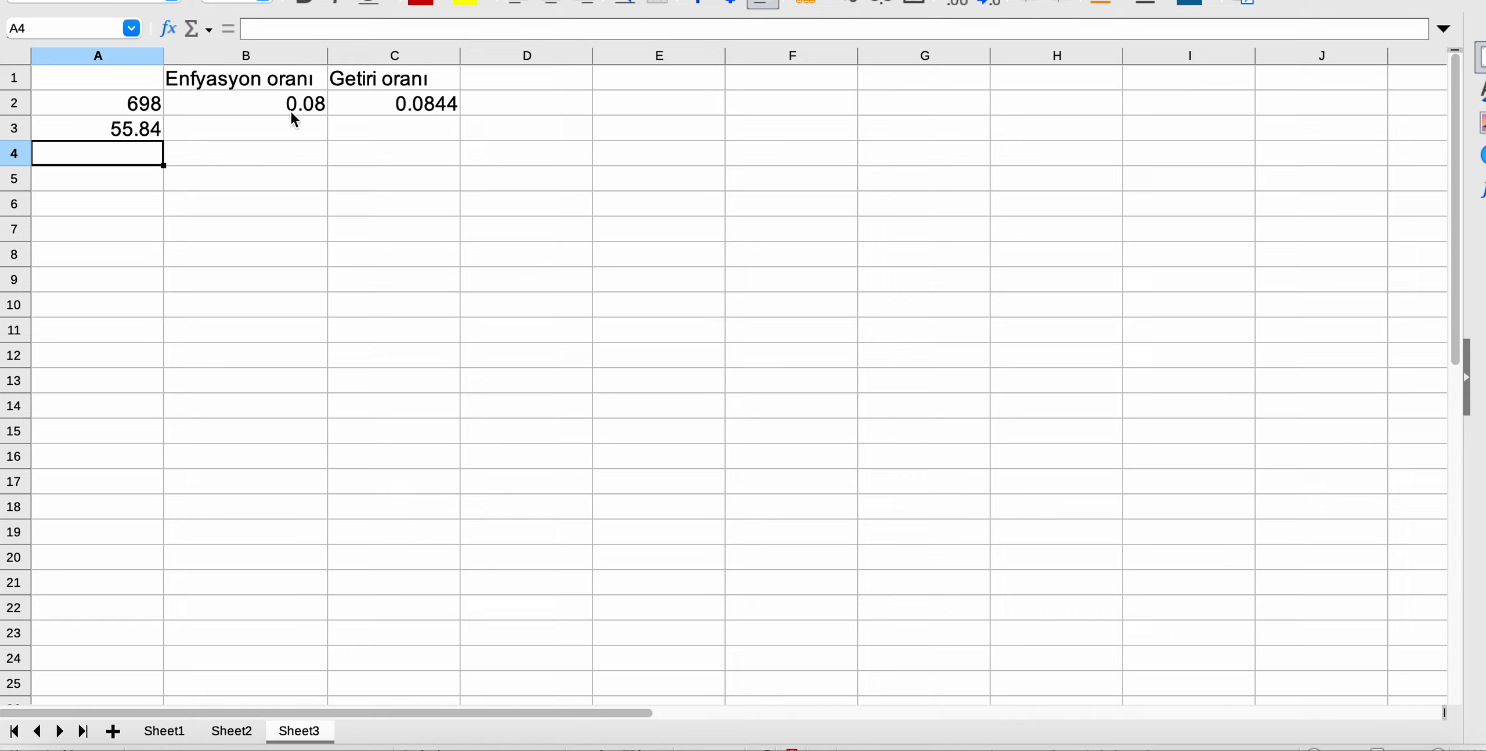
Correct the formula in cell A3 to =A2*(1-B2) and compare it with the starting amount in A2
{"action": "left_click", "coordinate": [150, 135]}
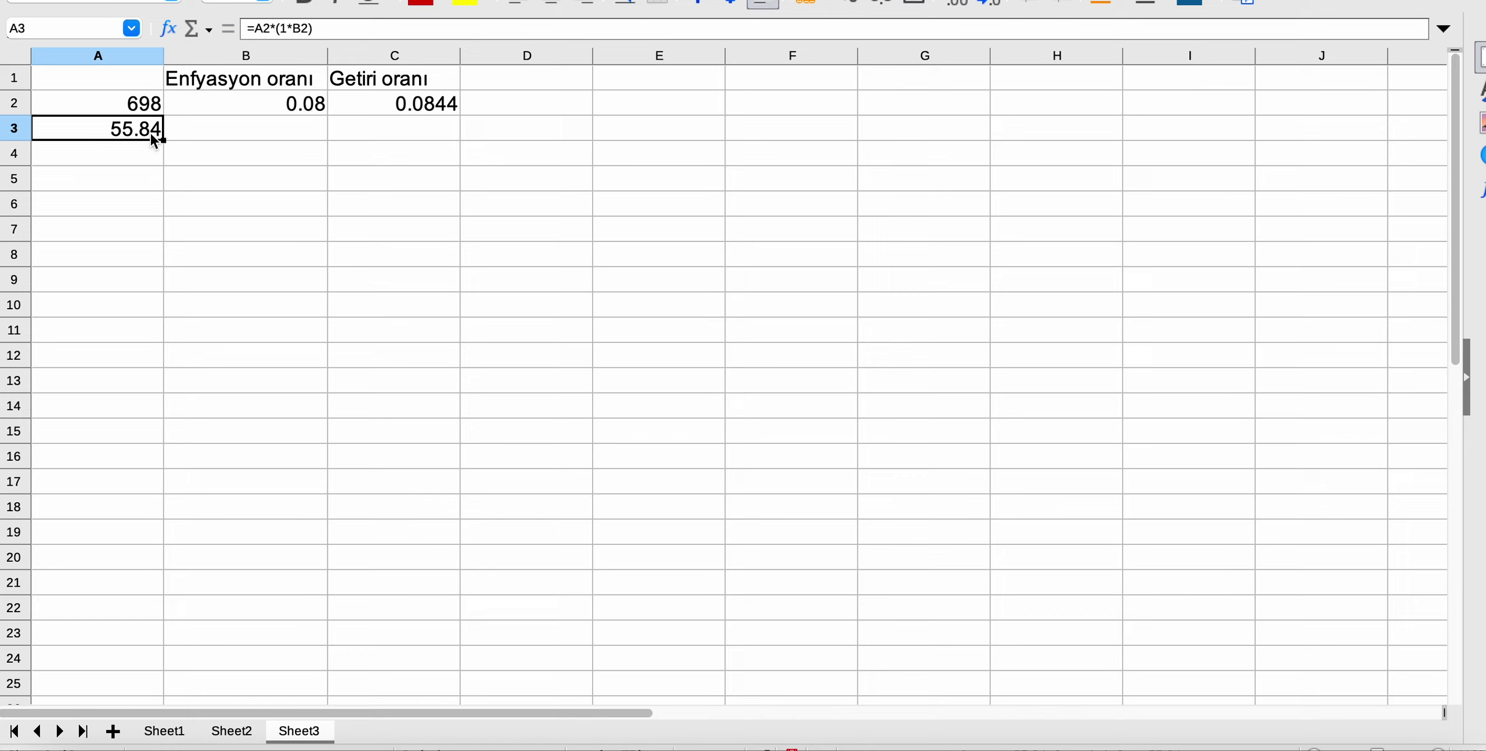
{"action": "left_click", "coordinate": [289, 116]}
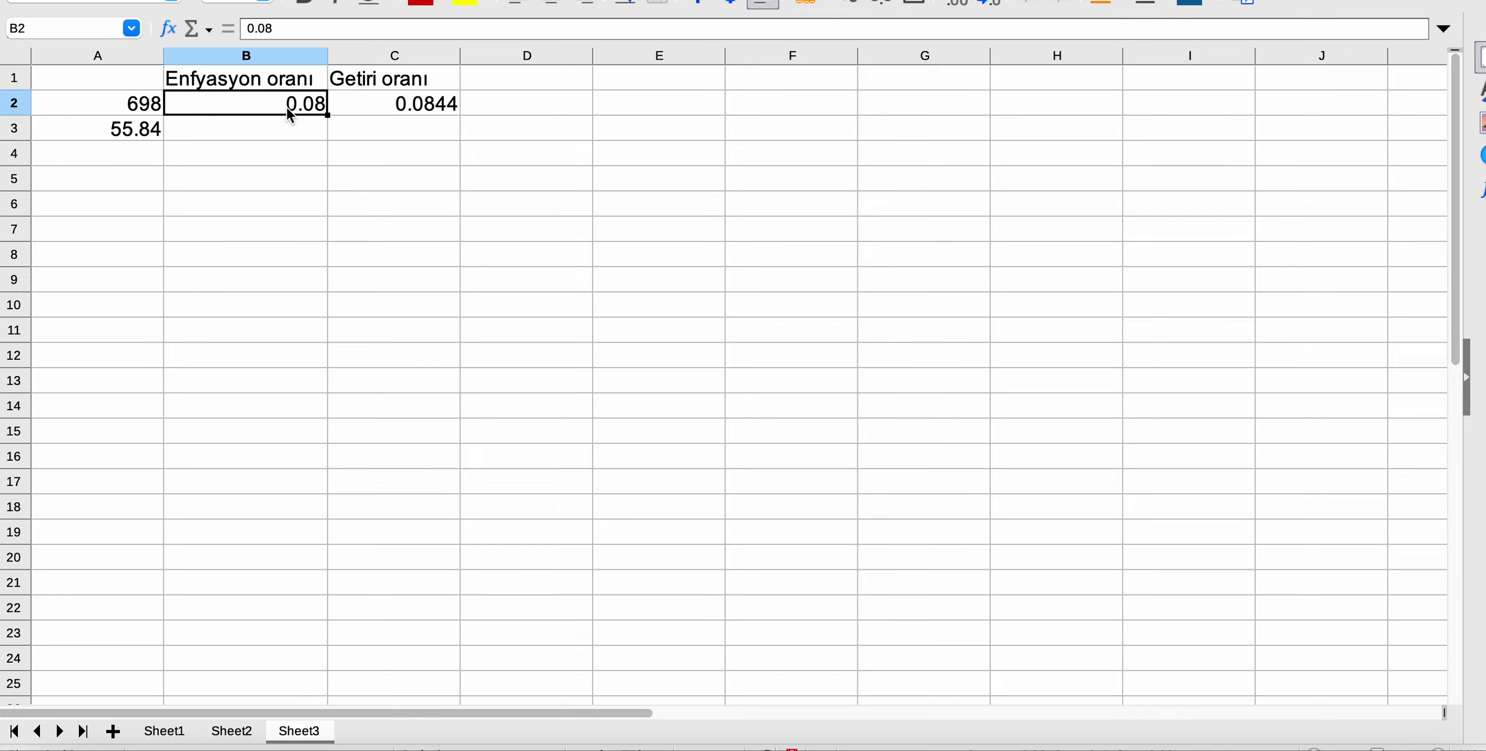
{"action": "left_click", "coordinate": [143, 139]}
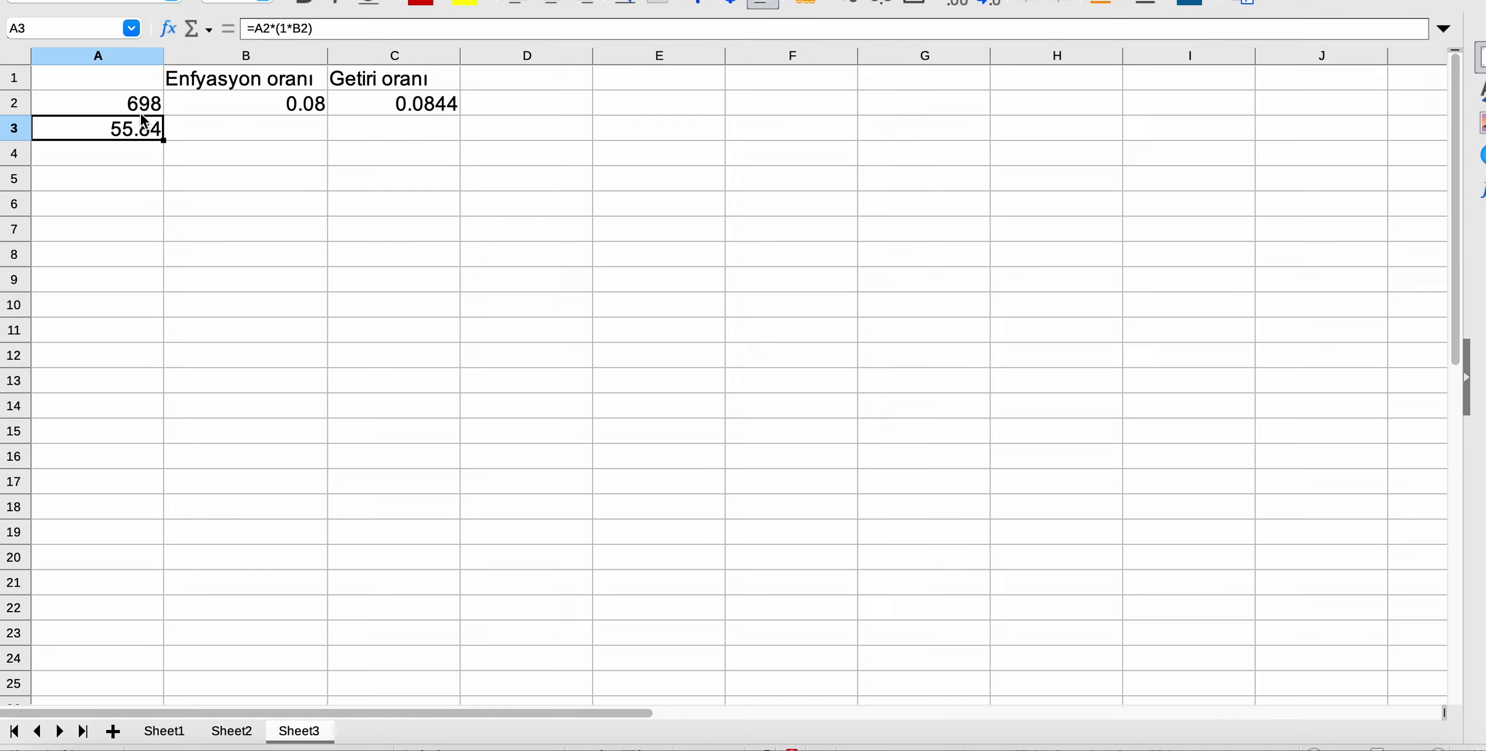
{"action": "left_click", "coordinate": [293, 27]}
{"action": "key", "text": "BackSpace"}
{"action": "type", "text": "-"}
{"action": "key", "text": "Return"}
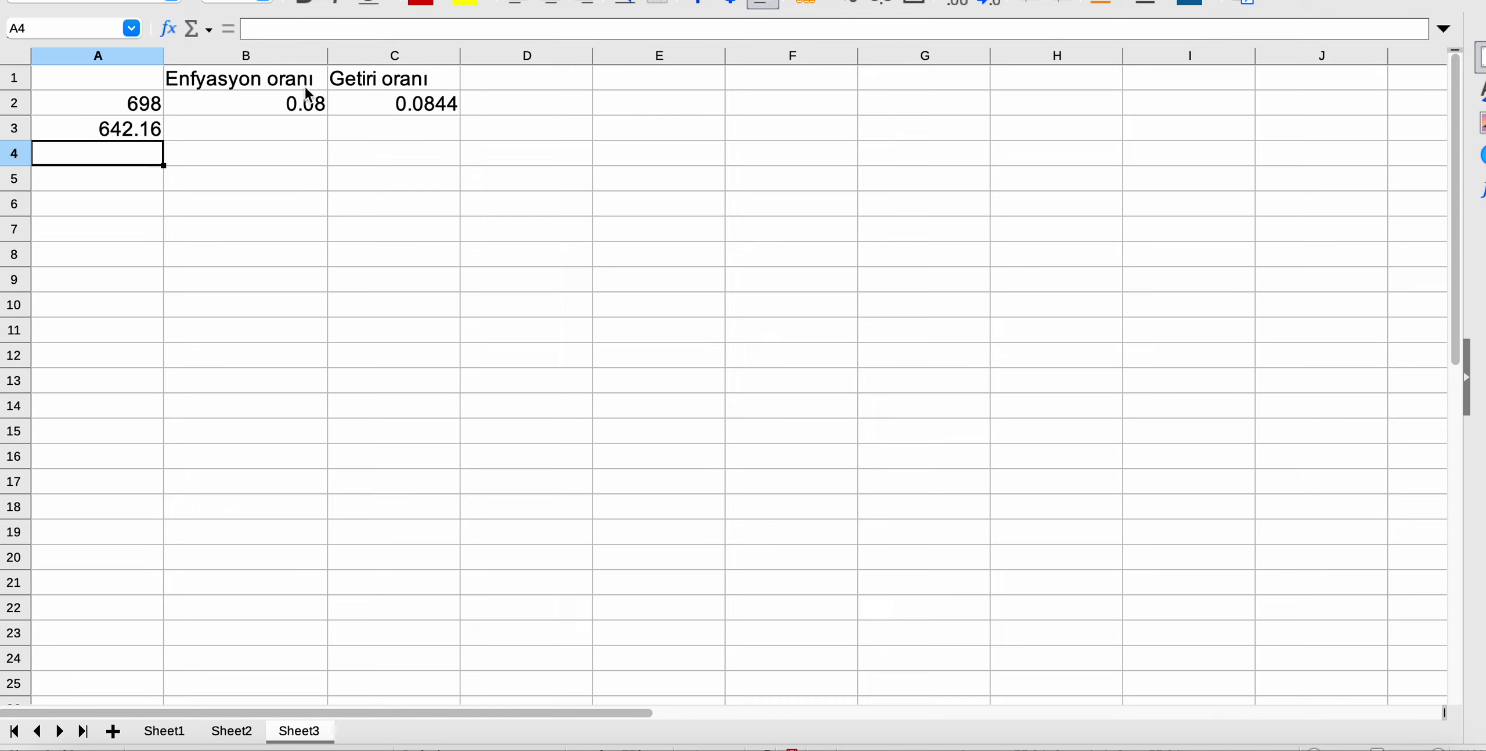
{"action": "left_click", "coordinate": [110, 130]}
{"action": "left_click", "coordinate": [127, 111]}
{"action": "left_click", "coordinate": [133, 140]}
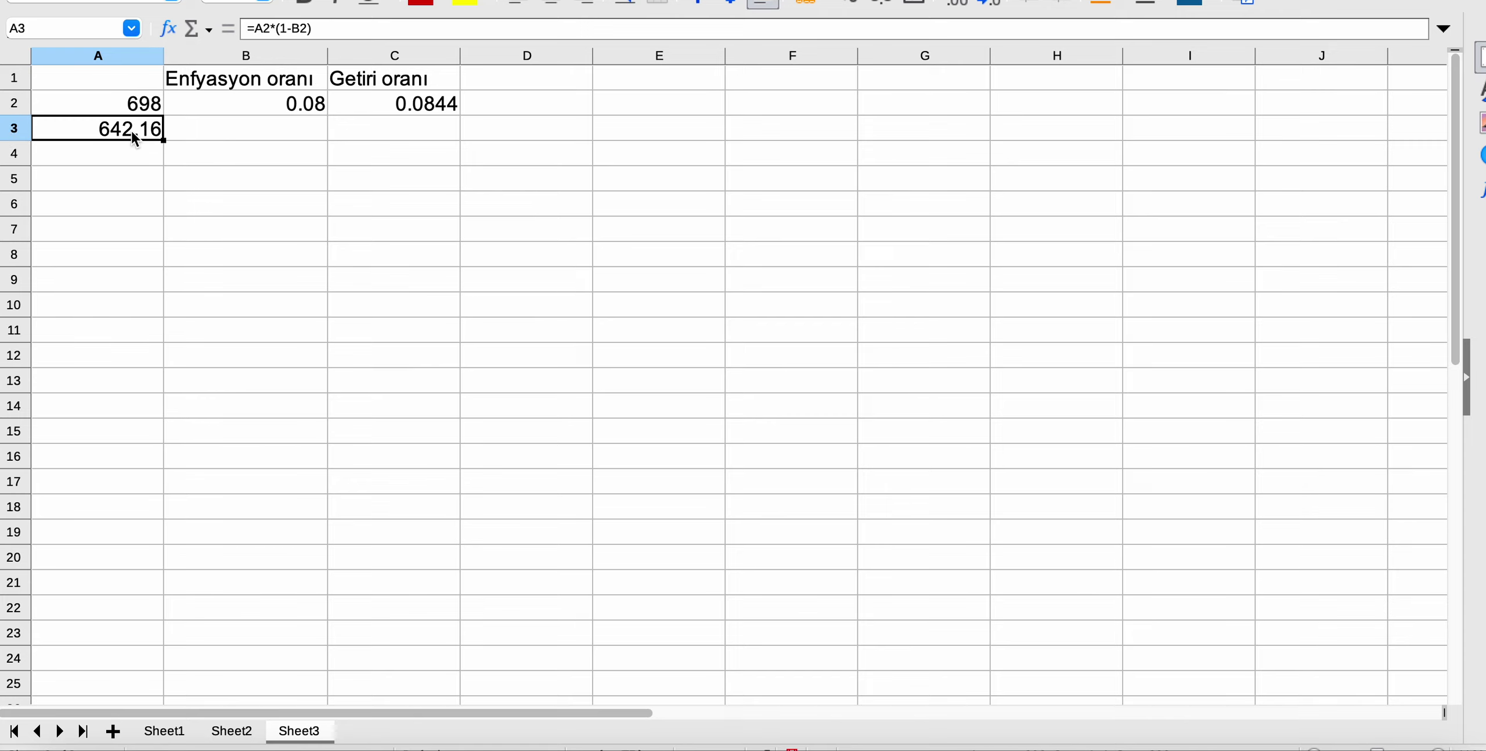
{"action": "left_click", "coordinate": [148, 109]}
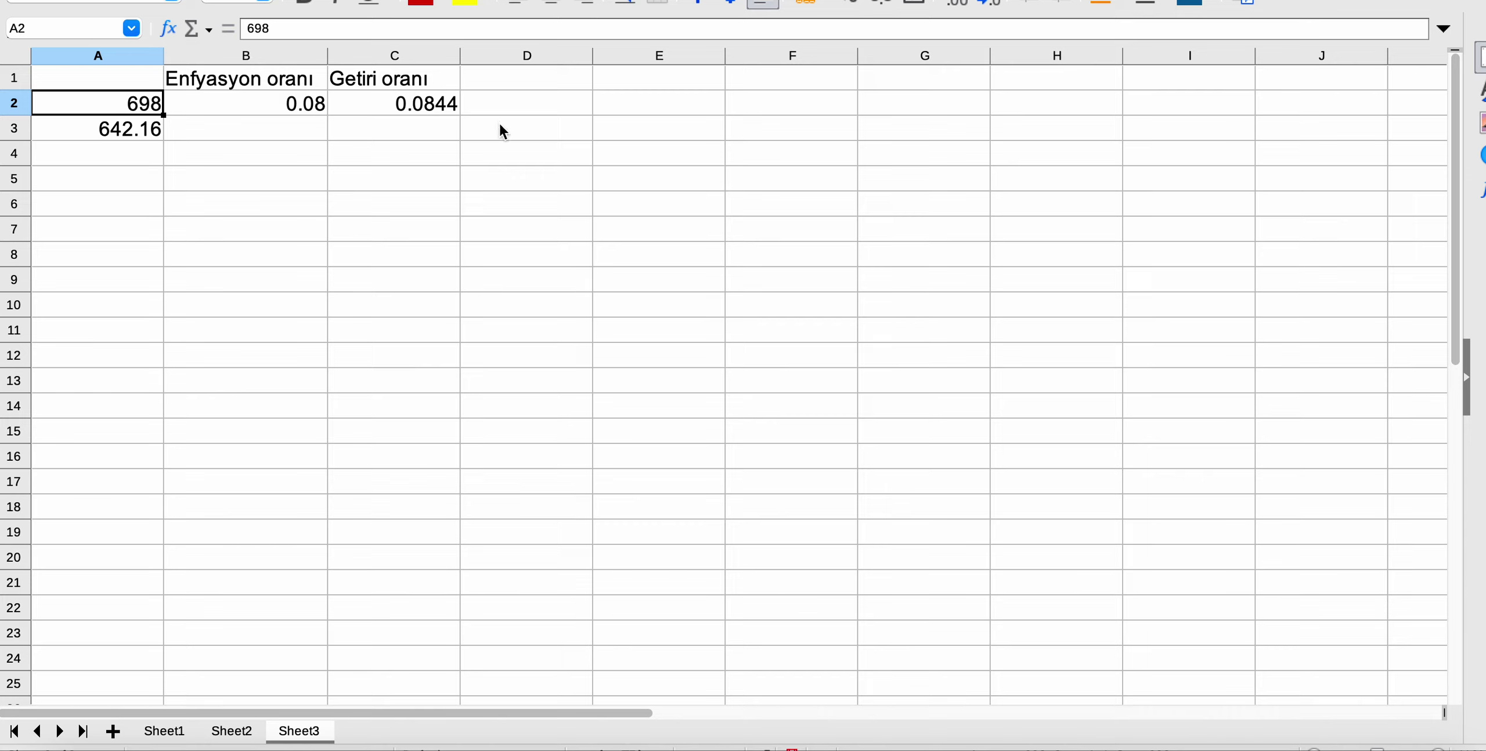
Add the headers "Götürü" in cell D1 and "Getiri" in cell E1
{"action": "left_click", "coordinate": [558, 79]}
{"action": "type", "text": "Götürü"}
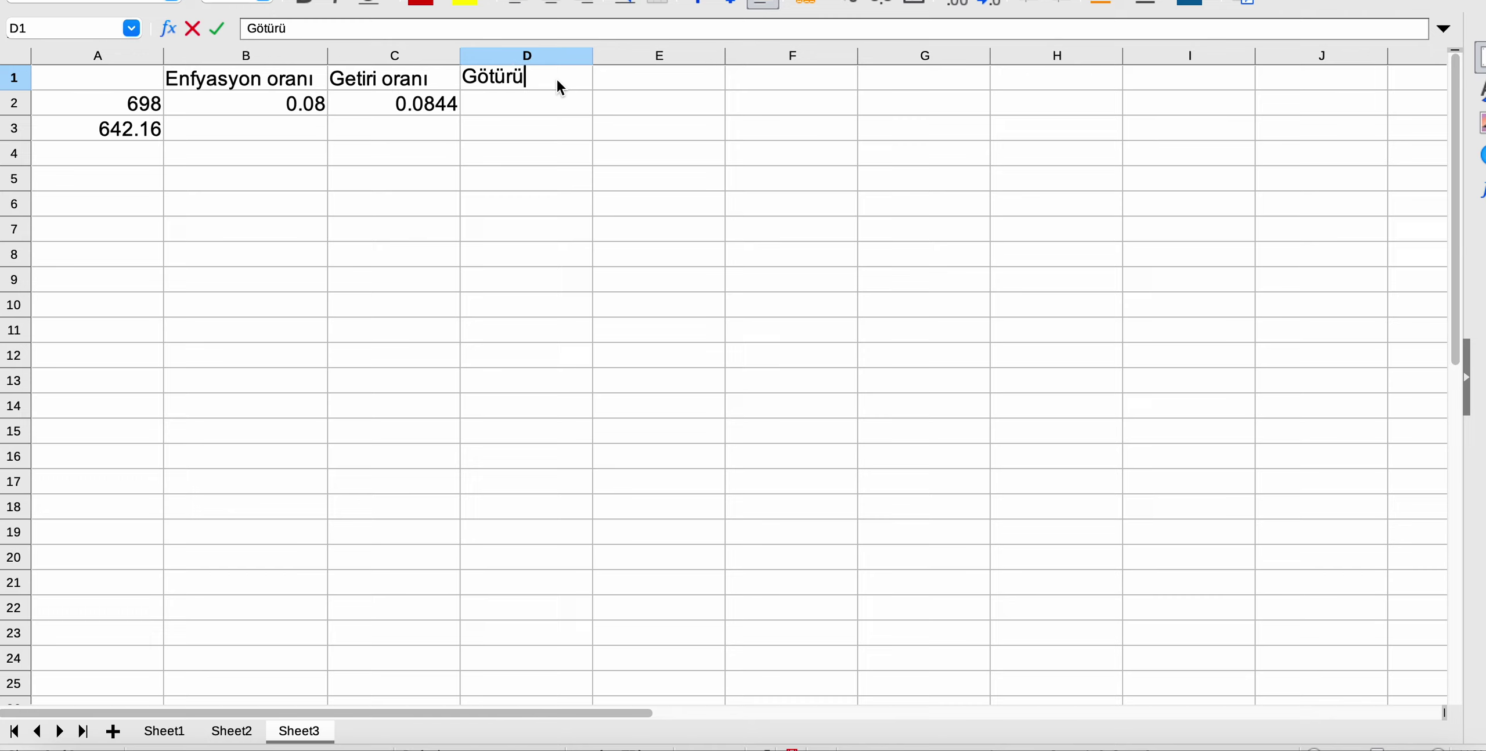
{"action": "key", "text": "Return"}
{"action": "left_click", "coordinate": [653, 69]}
{"action": "type", "text": "G"}
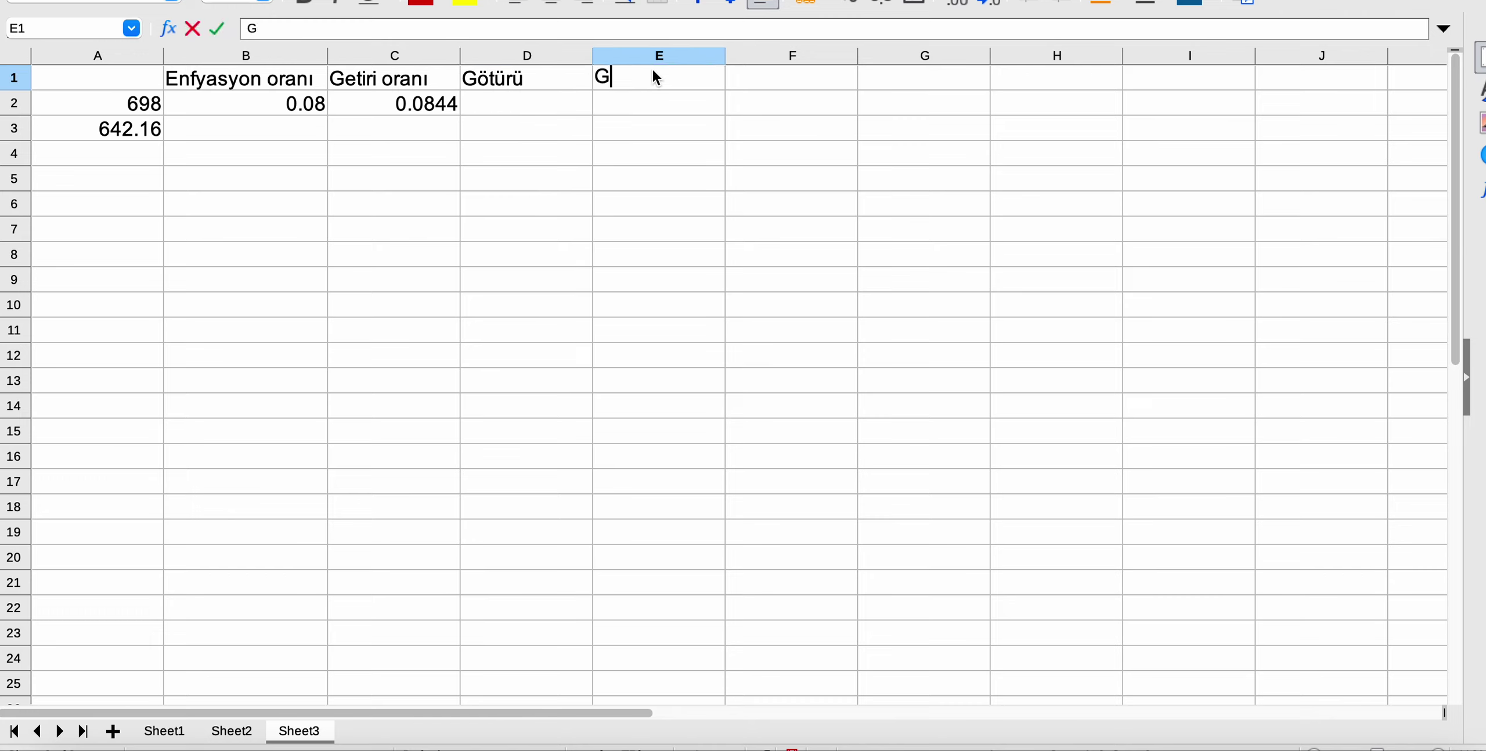
{"action": "type", "text": "etiri"}
{"action": "key", "text": "Return"}
Enter the formula =A2-A3 in cell D2 to calculate the amount lost to inflation under "Götürü"
{"action": "left_click", "coordinate": [549, 104]}
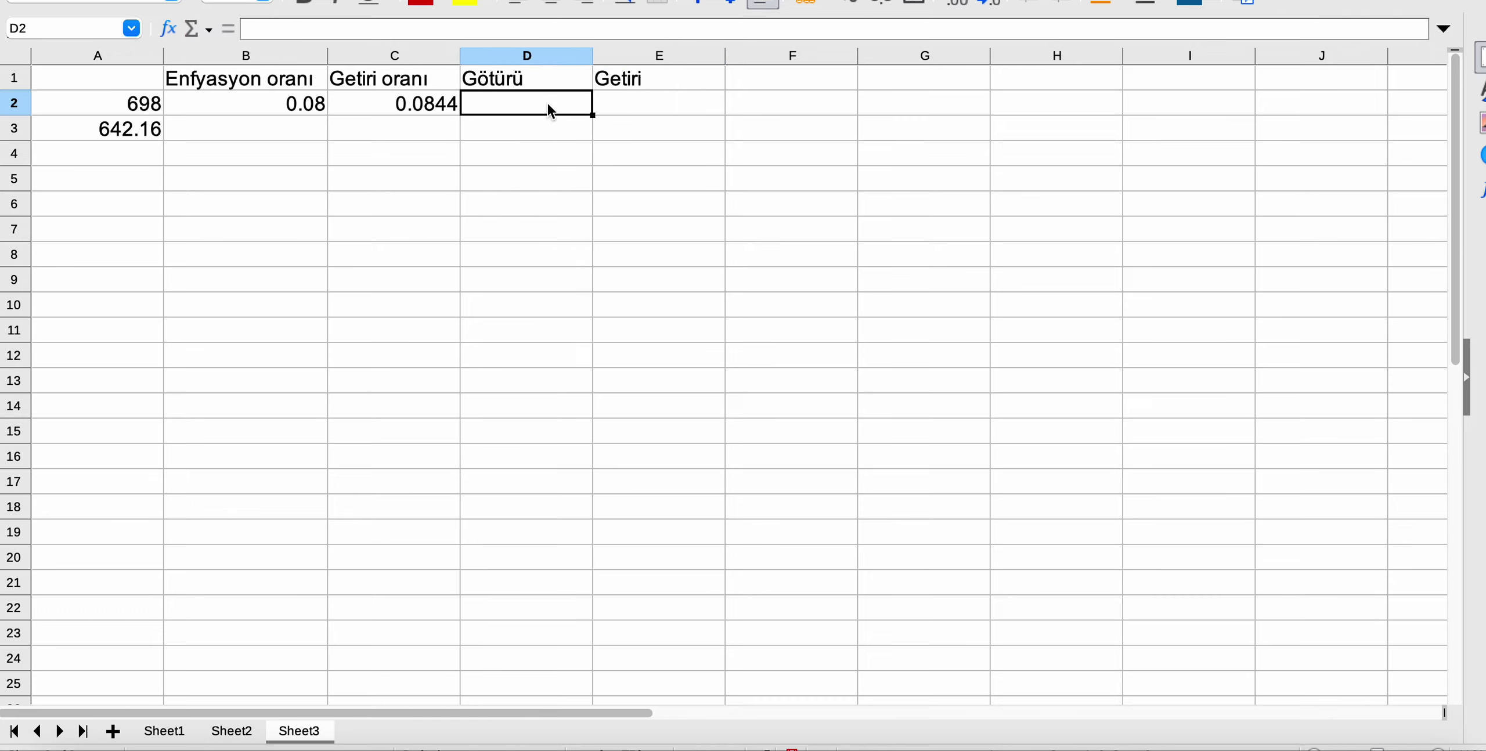
{"action": "type", "text": "="}
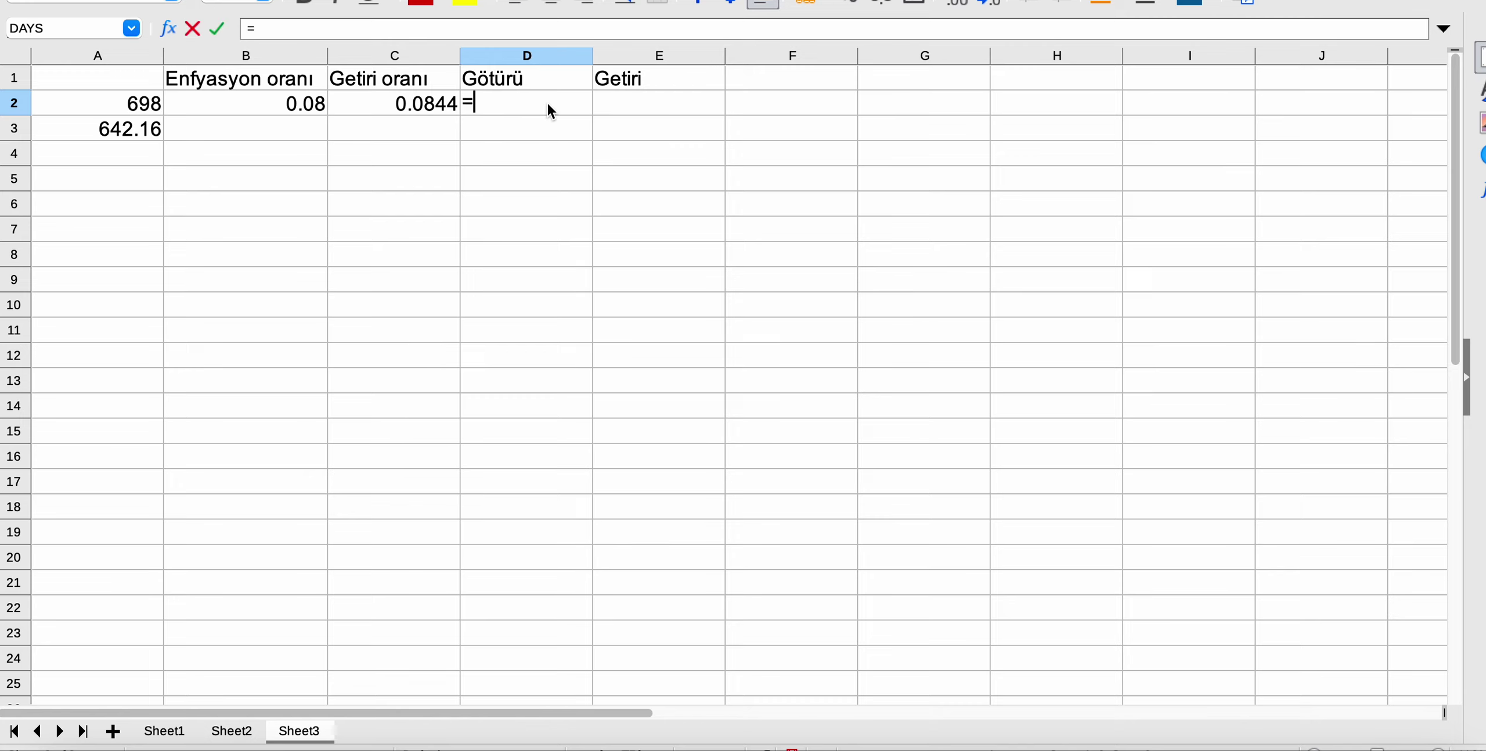
{"action": "left_click", "coordinate": [131, 108]}
{"action": "type", "text": "-"}
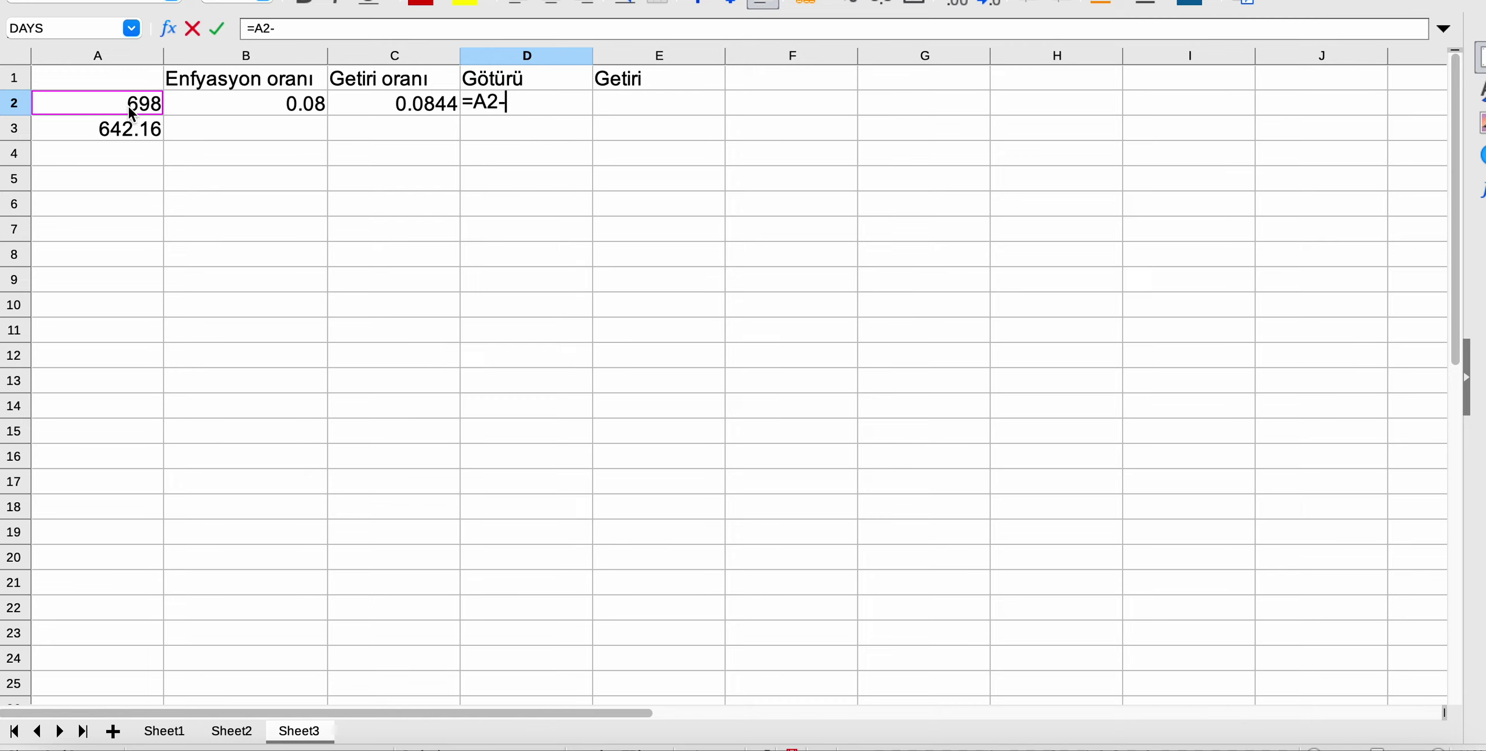
{"action": "left_click", "coordinate": [131, 132]}
{"action": "key", "text": "Return"}
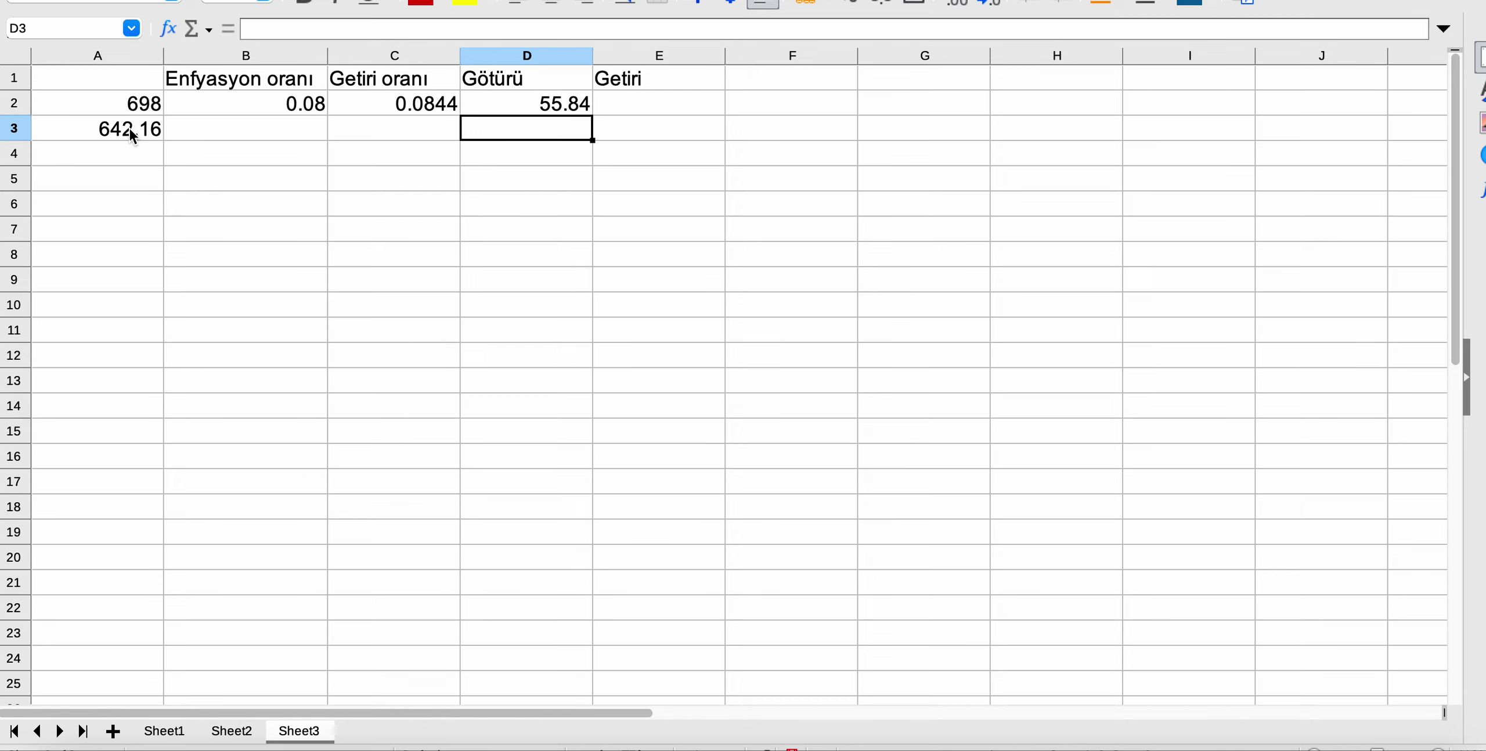
Enter the formula =A2*C2 in cell E2 to calculate the investment's return under "Getiri"
{"action": "left_click", "coordinate": [630, 103]}
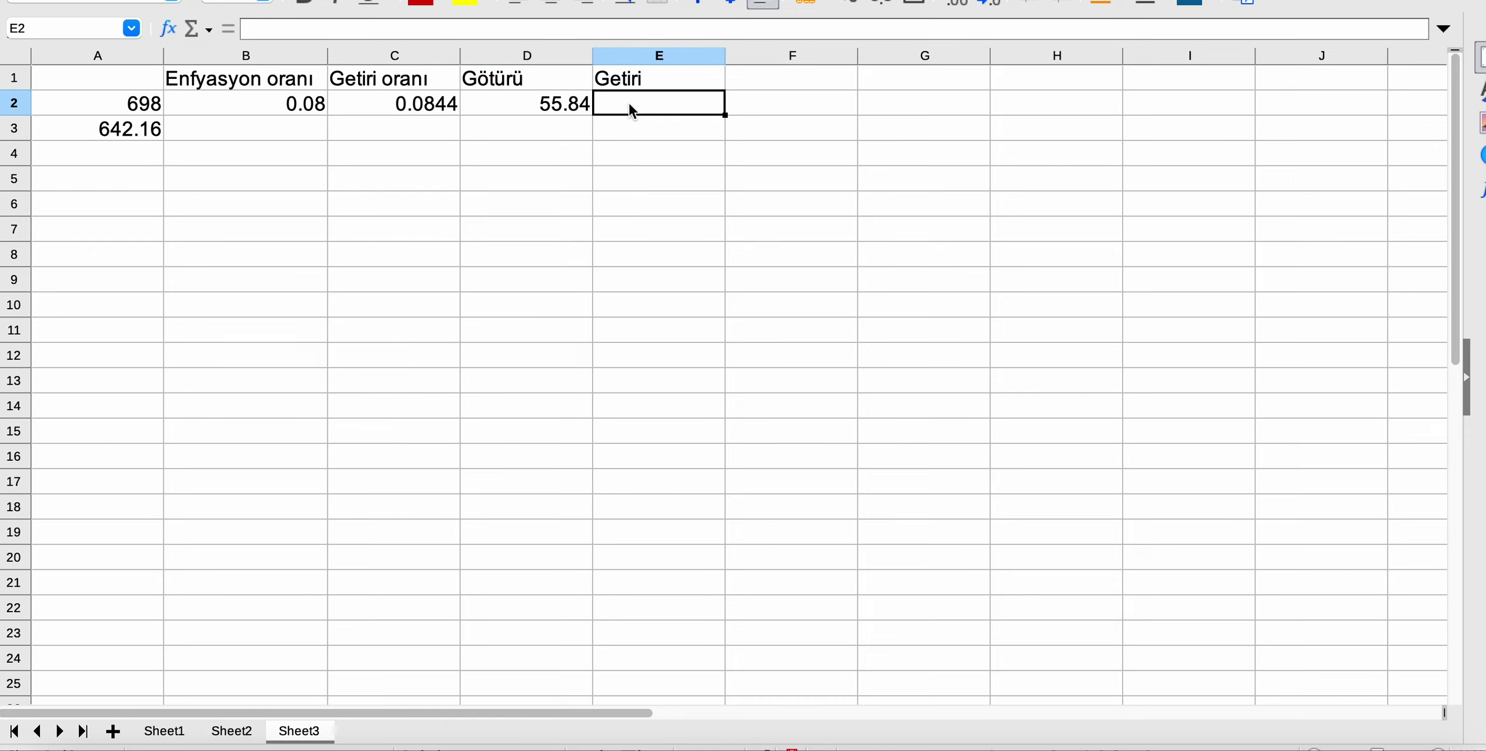
{"action": "type", "text": "="}
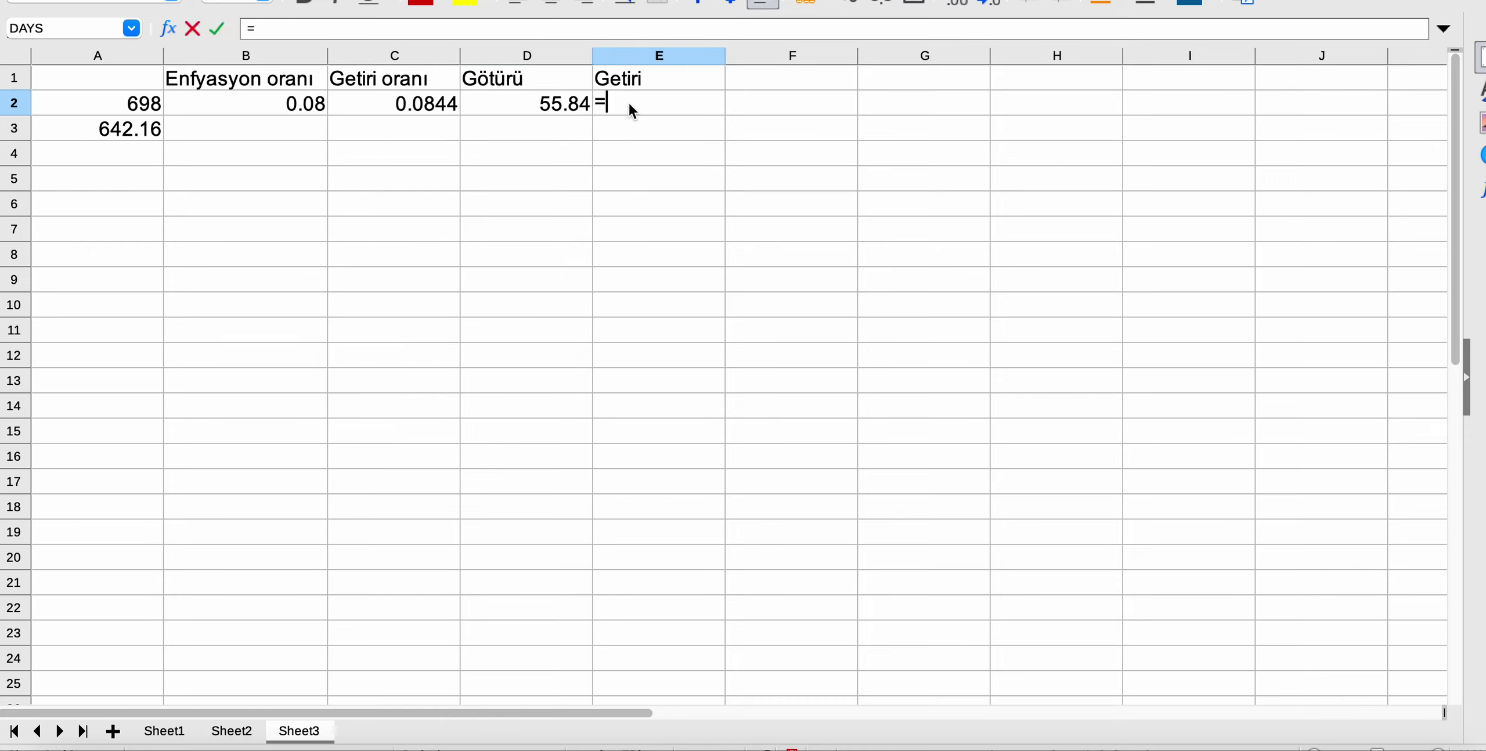
{"action": "left_click", "coordinate": [141, 106]}
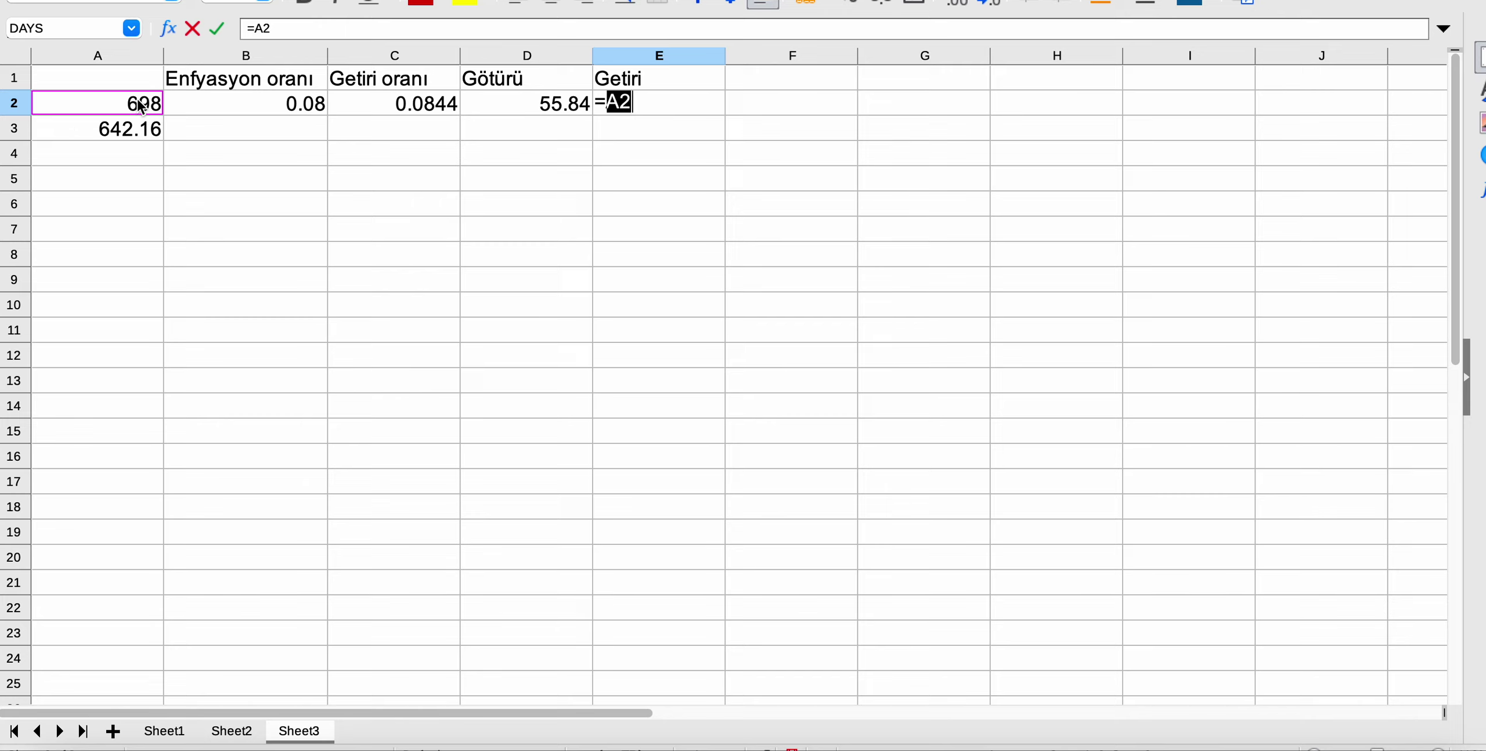
{"action": "type", "text": "-"}
{"action": "key", "text": "BackSpace"}
{"action": "type", "text": "*"}
{"action": "left_click", "coordinate": [444, 112]}
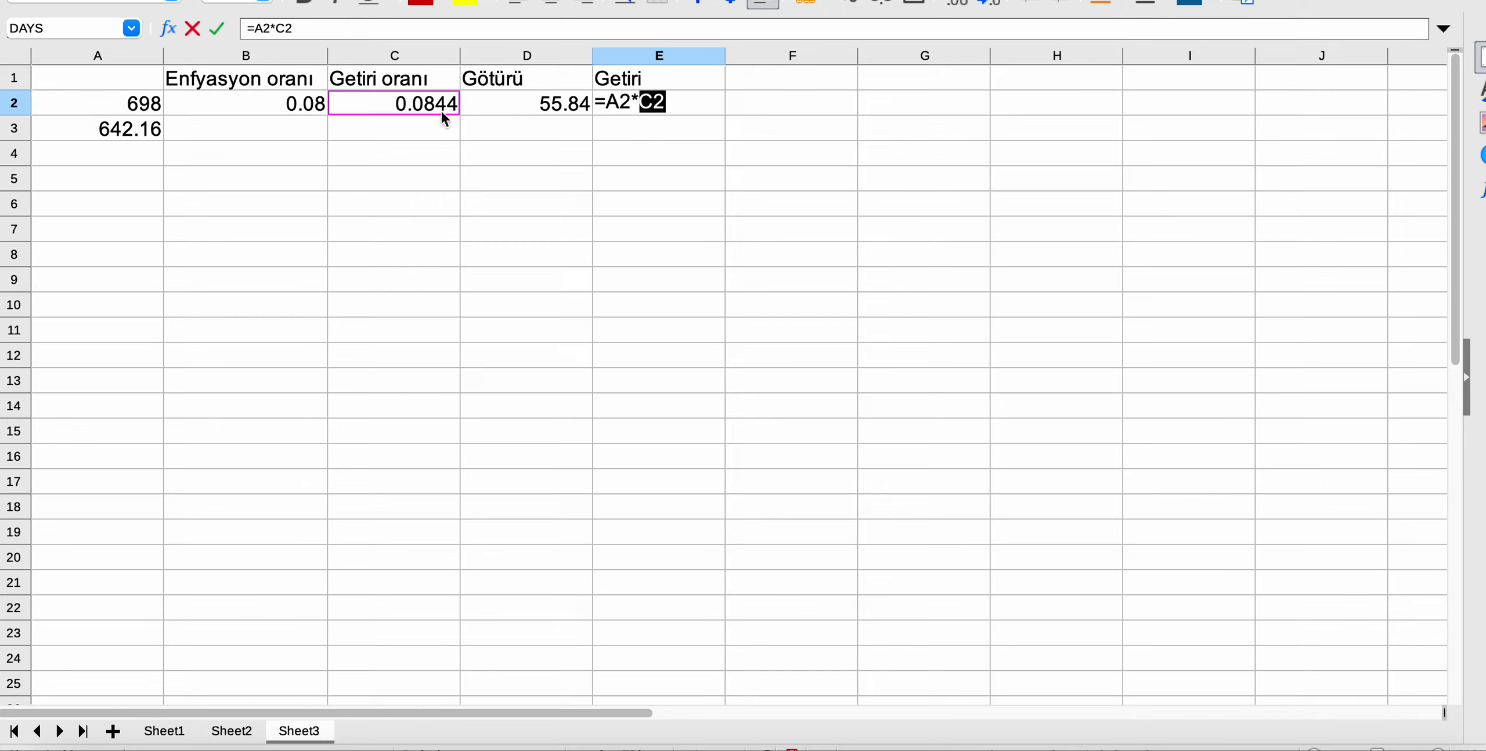
{"action": "key", "text": "Return"}
{"action": "left_click", "coordinate": [709, 105]}
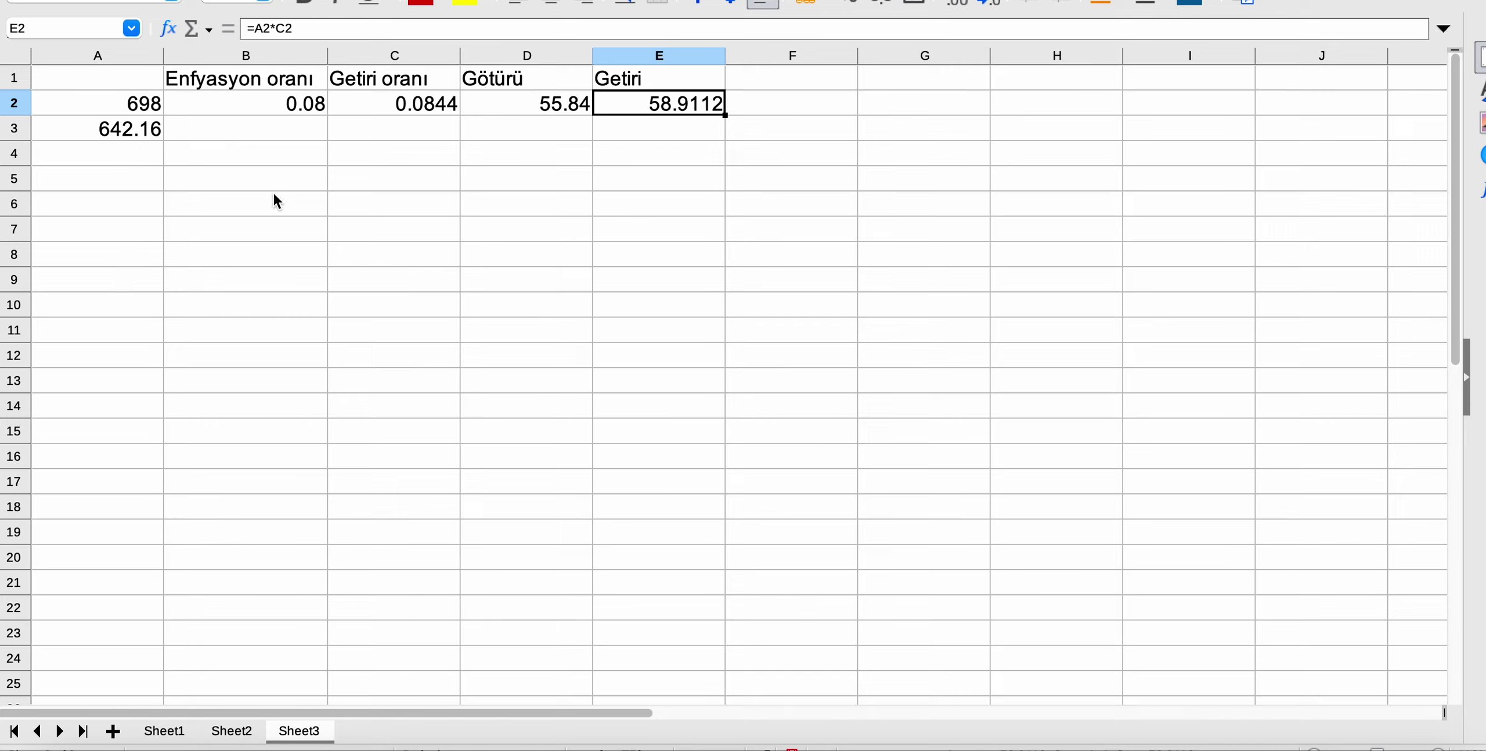
Enter the following years' inflation rates 0.06, 0.05, 0.03, 0.02 and 0.02 in cells B3 to B7
{"action": "left_click", "coordinate": [278, 129]}
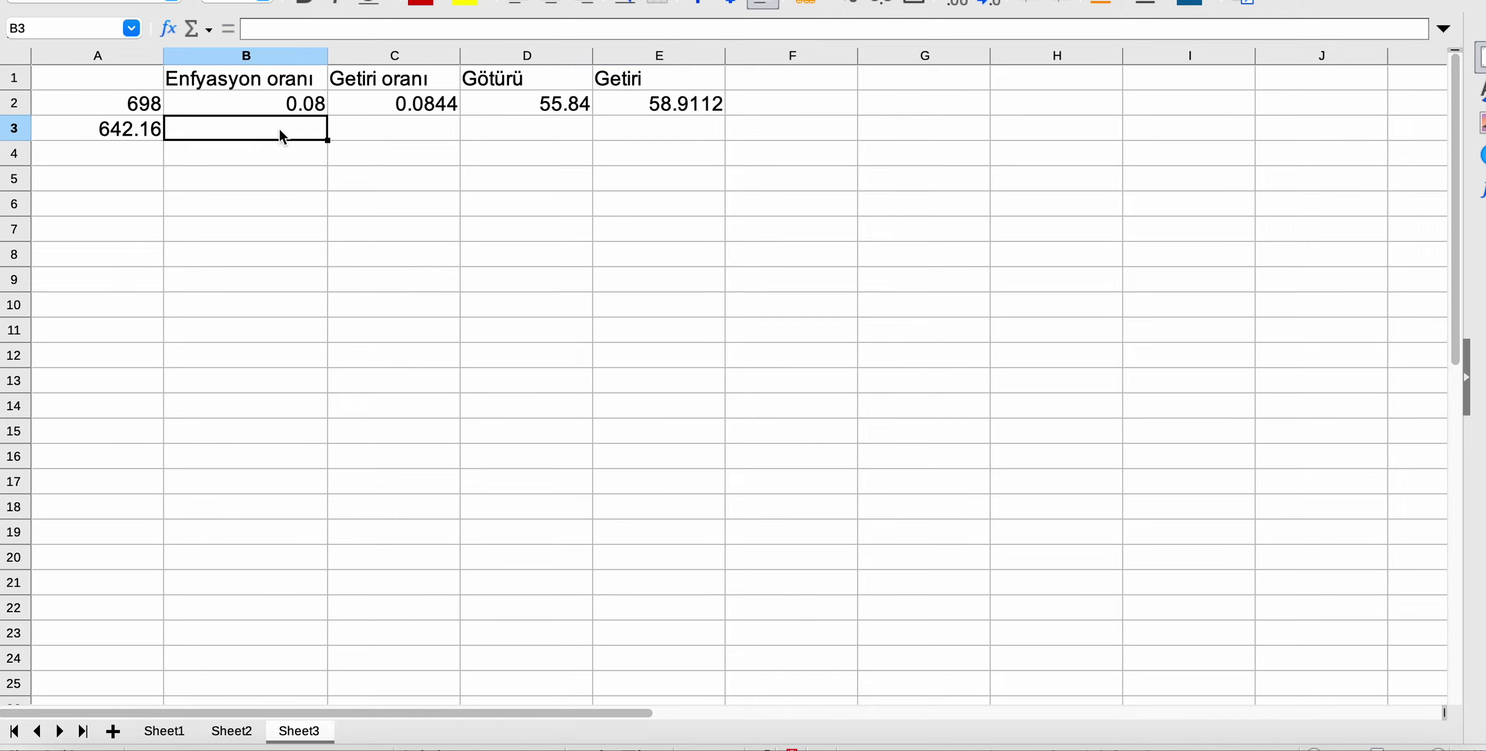
{"action": "type", "text": "0.0"}
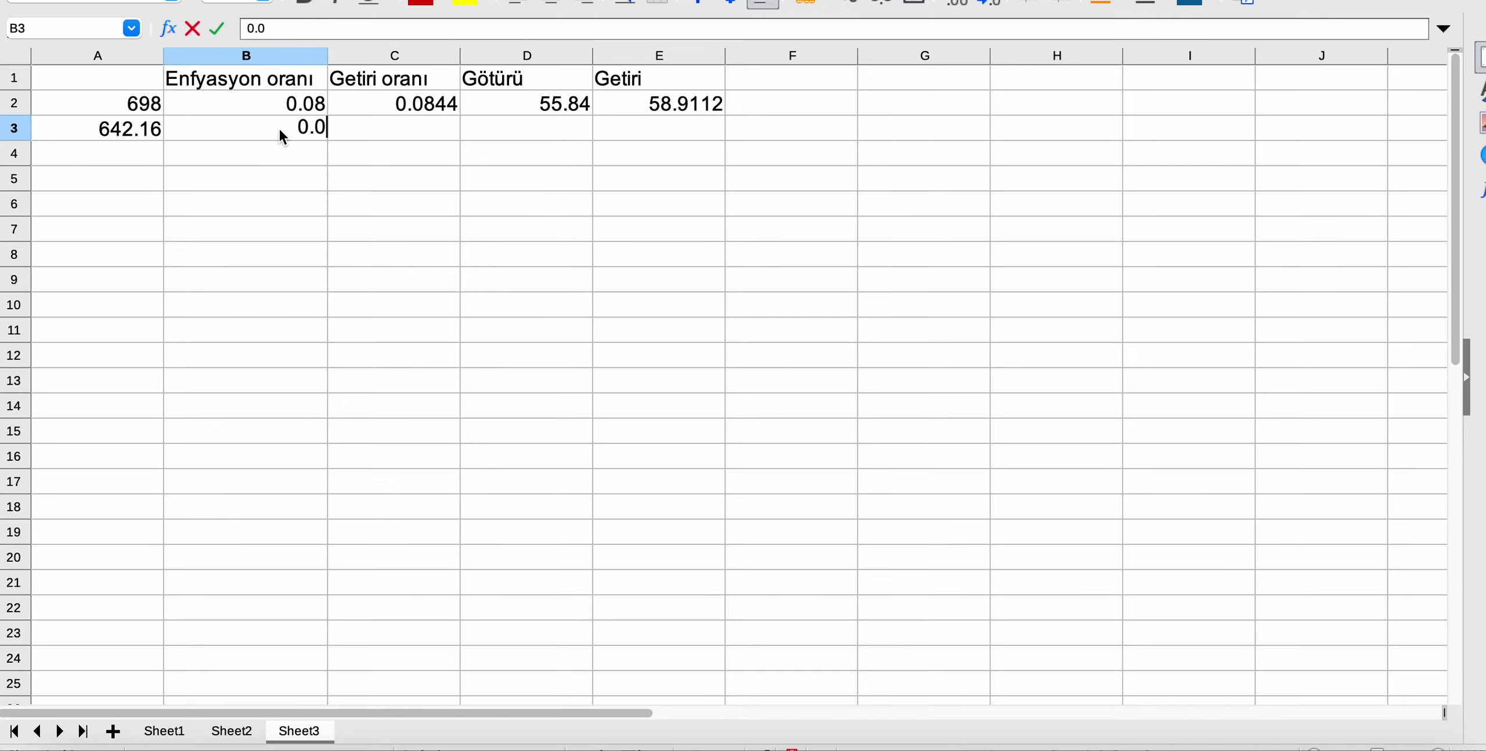
{"action": "type", "text": "6"}
{"action": "key", "text": "Return"}
{"action": "type", "text": "0.0"}
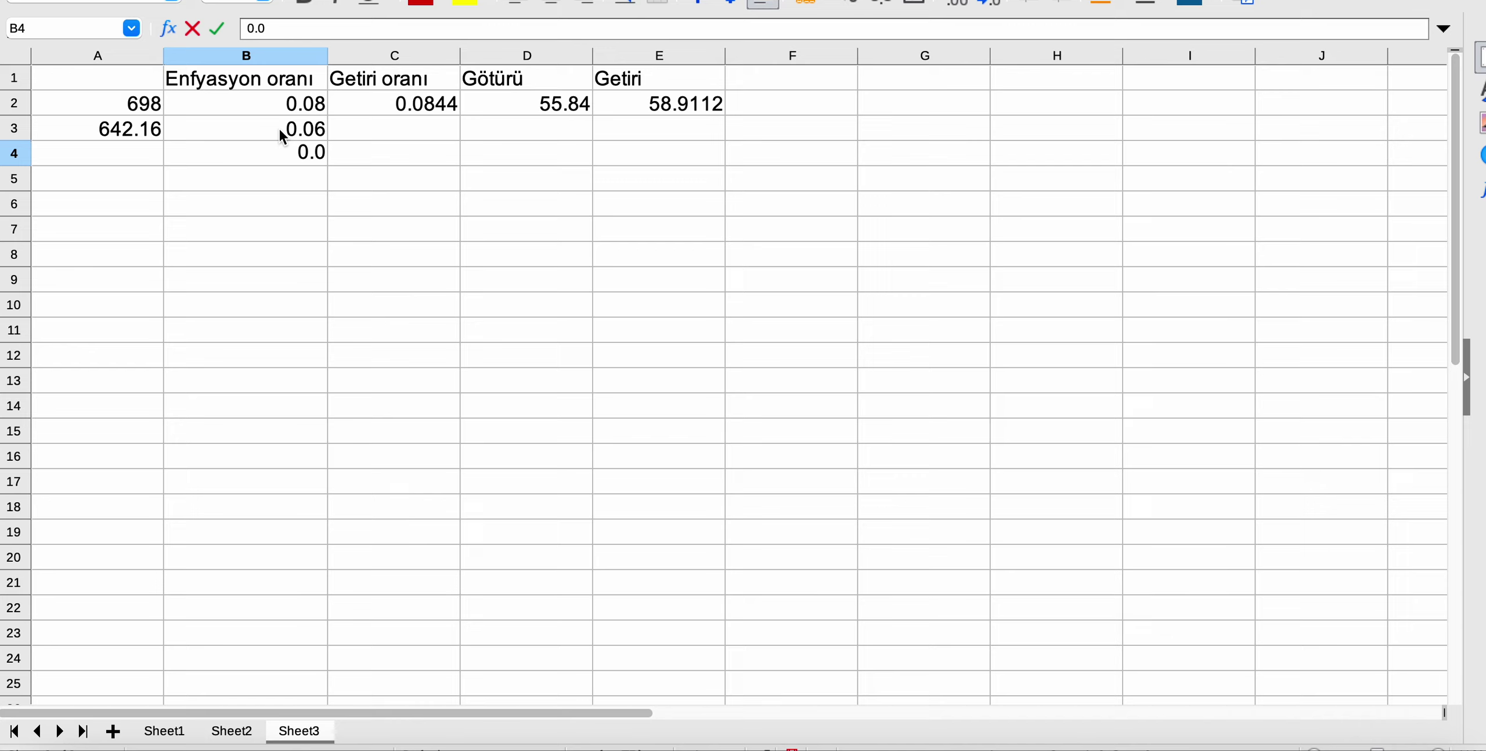
{"action": "type", "text": "5"}
{"action": "key", "text": "Return"}
{"action": "type", "text": "0.0"}
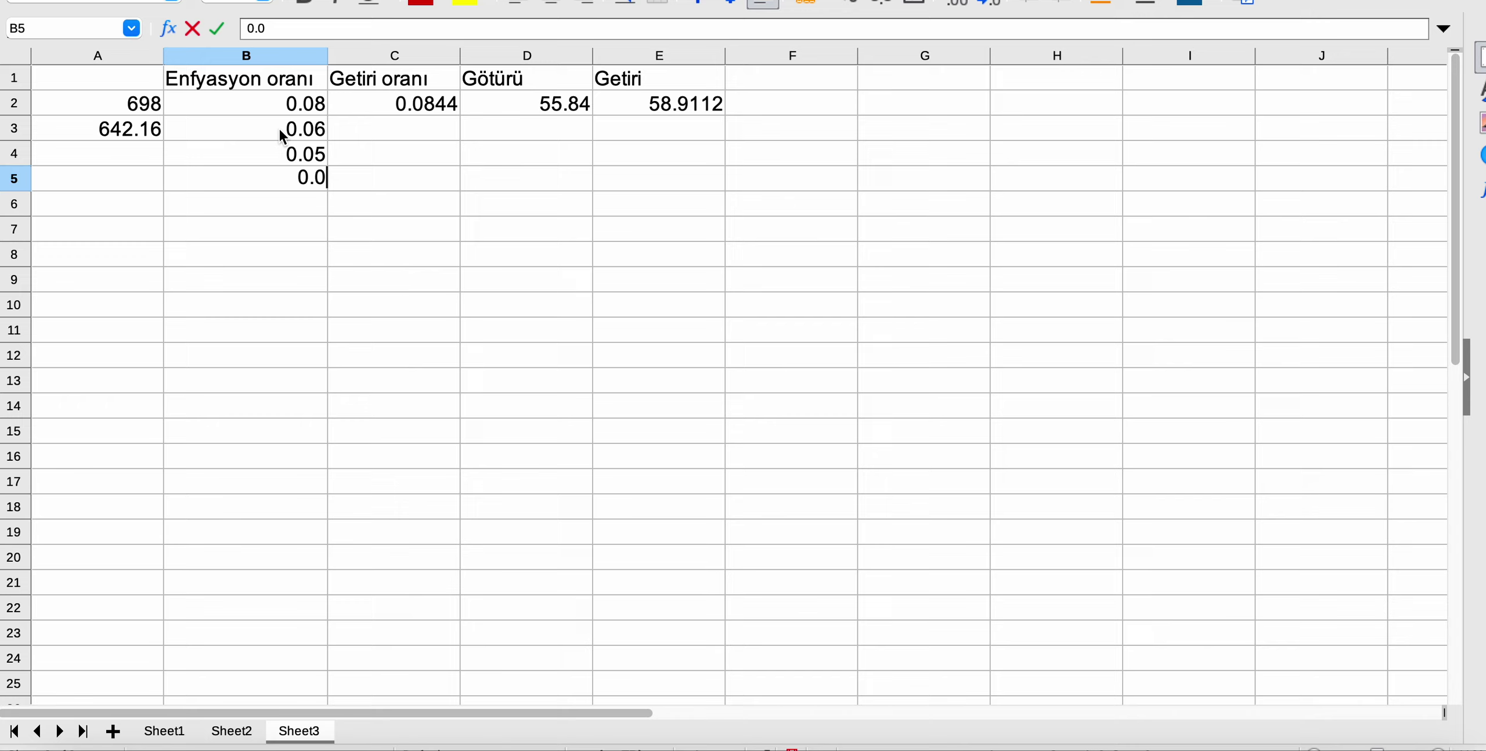
{"action": "type", "text": "3"}
{"action": "key", "text": "Return"}
{"action": "type", "text": "0.02"}
{"action": "key", "text": "Return"}
{"action": "type", "text": "0.02"}
{"action": "key", "text": "Return"}
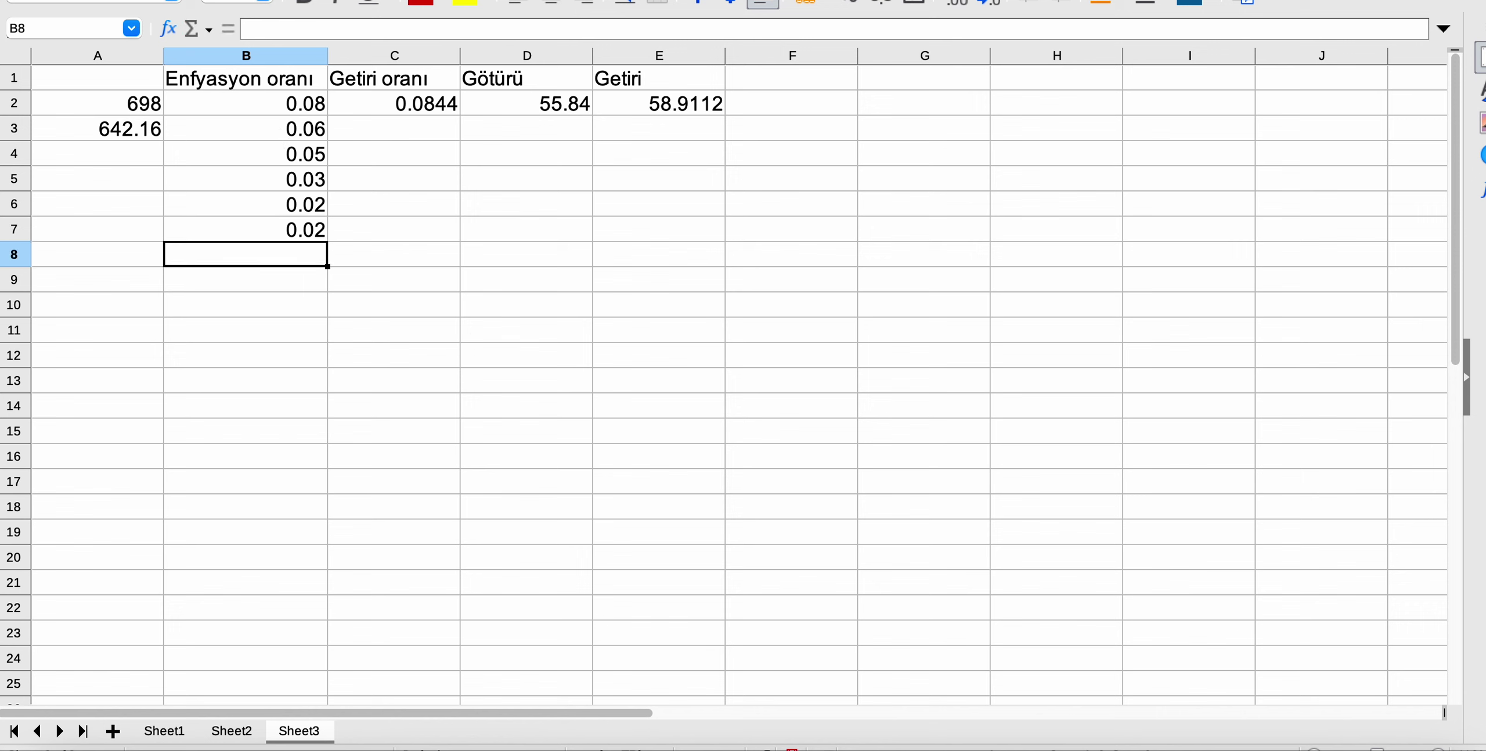
{"action": "left_click", "coordinate": [836, 749]}
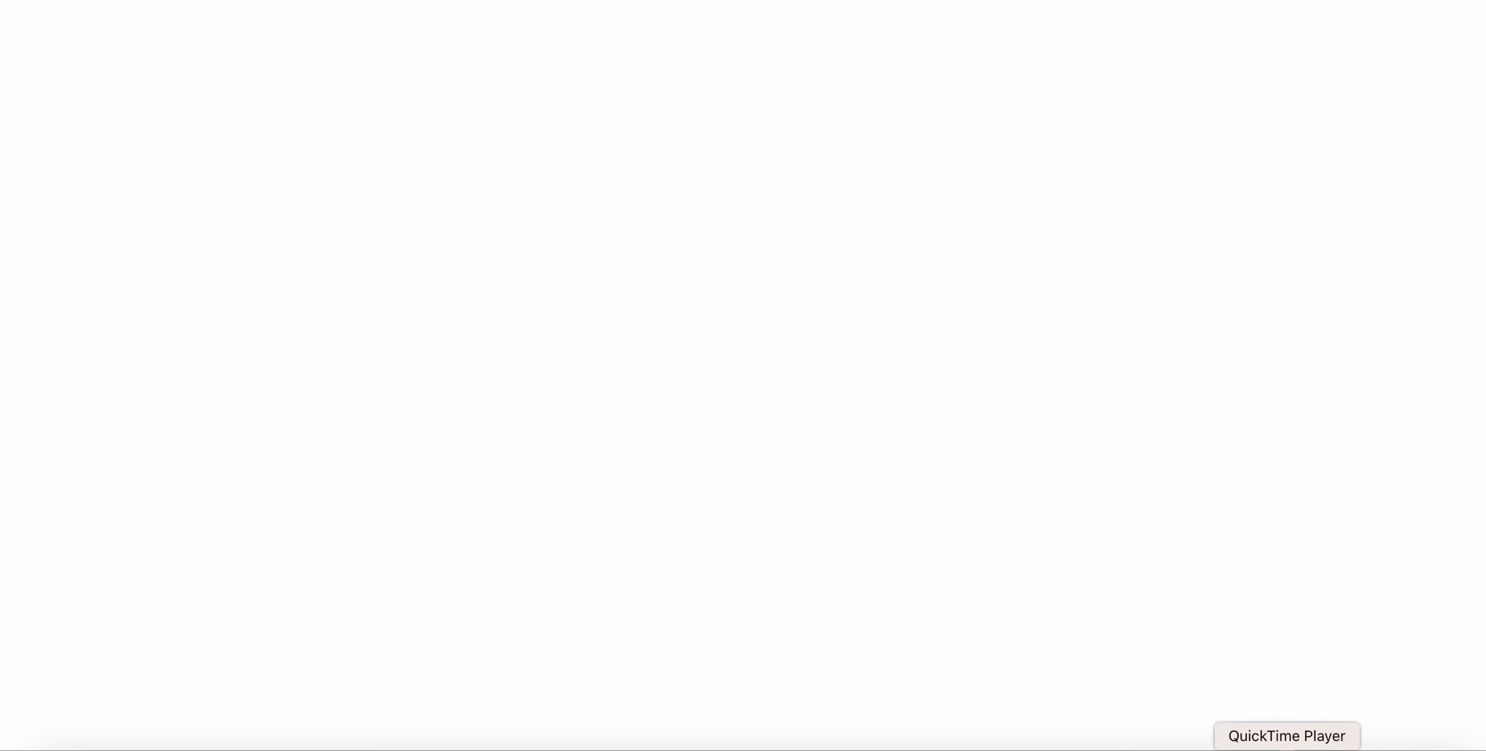
{"action": "left_click", "coordinate": [1287, 748]}
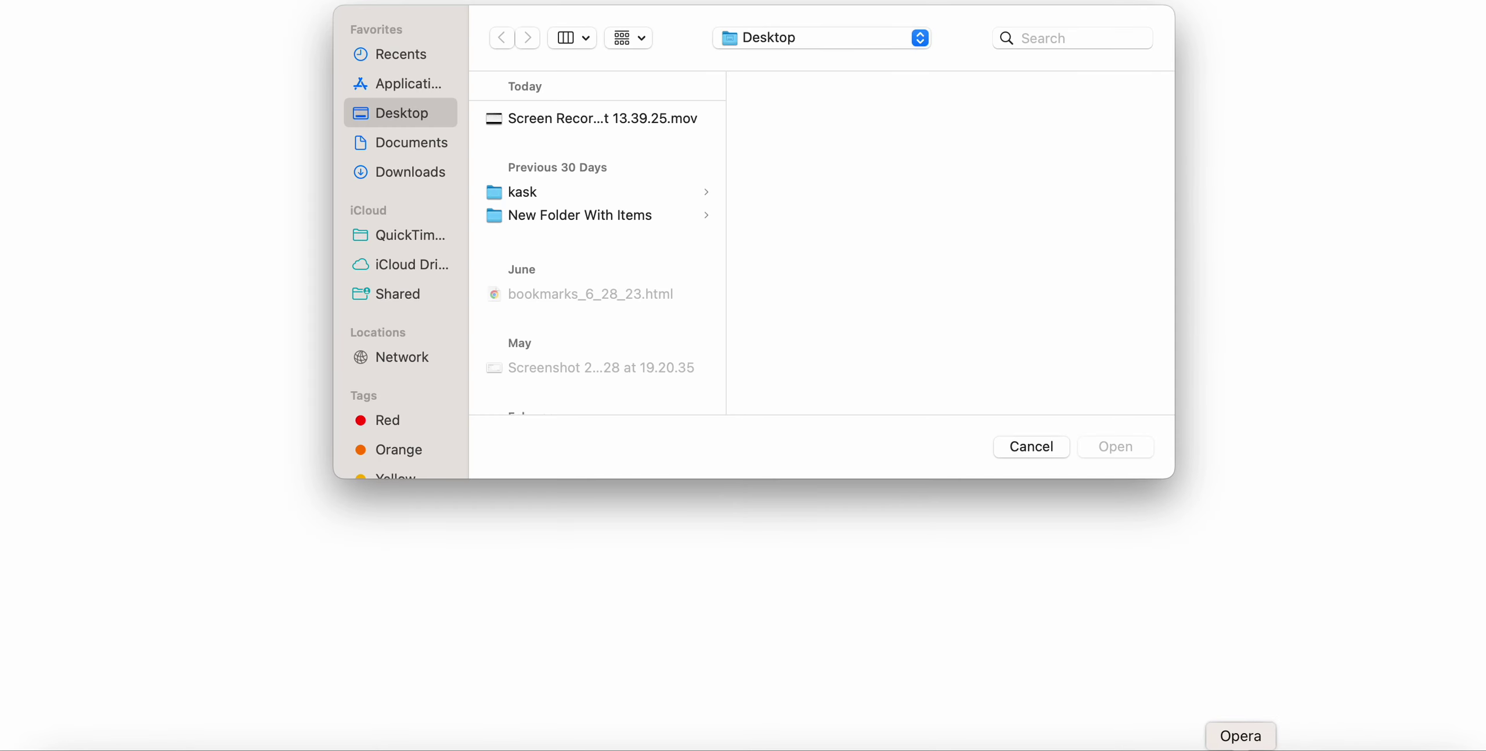
{"action": "left_click", "coordinate": [1149, 749]}
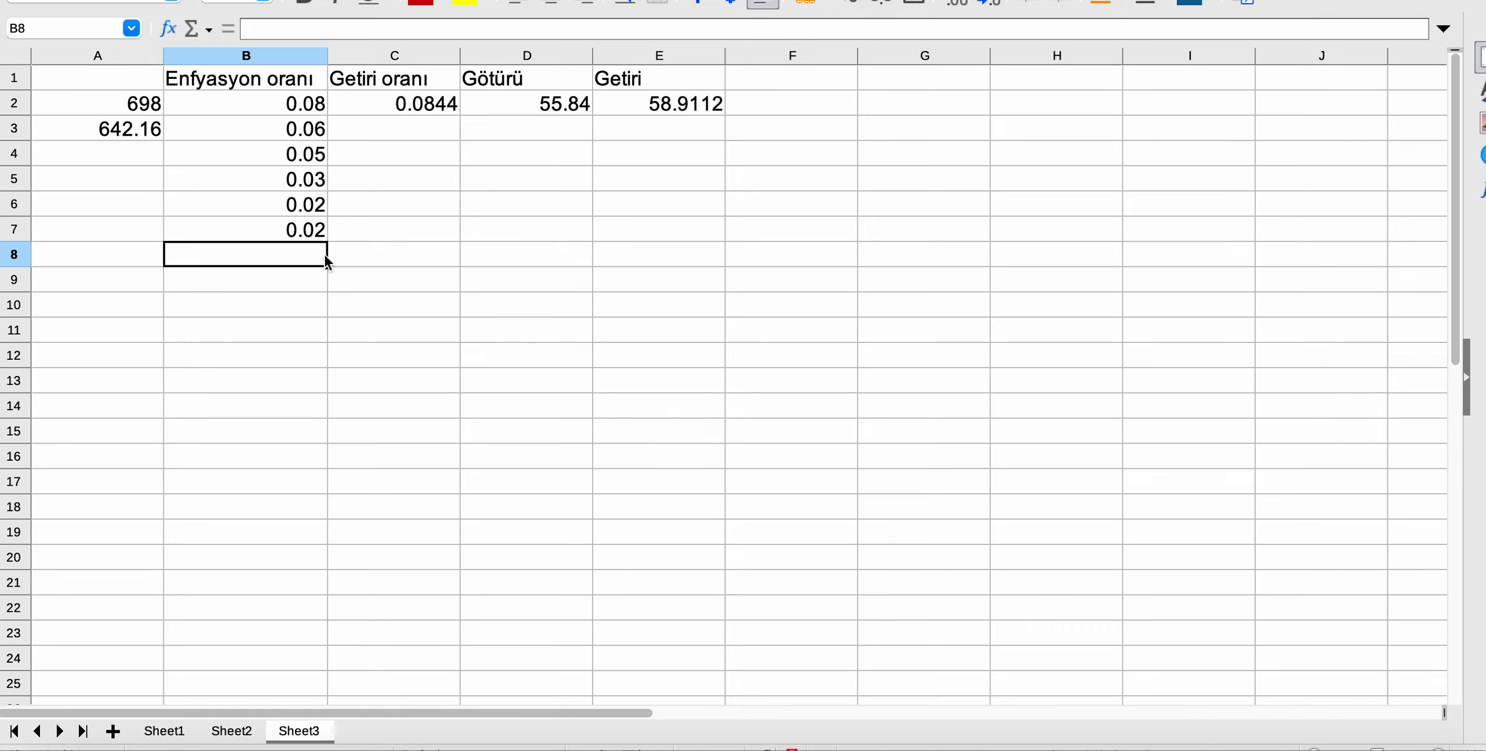
Copy the yield rate from C2 into C3 and fill it down through C7 under "Getiri oranı"
{"action": "left_click", "coordinate": [383, 139]}
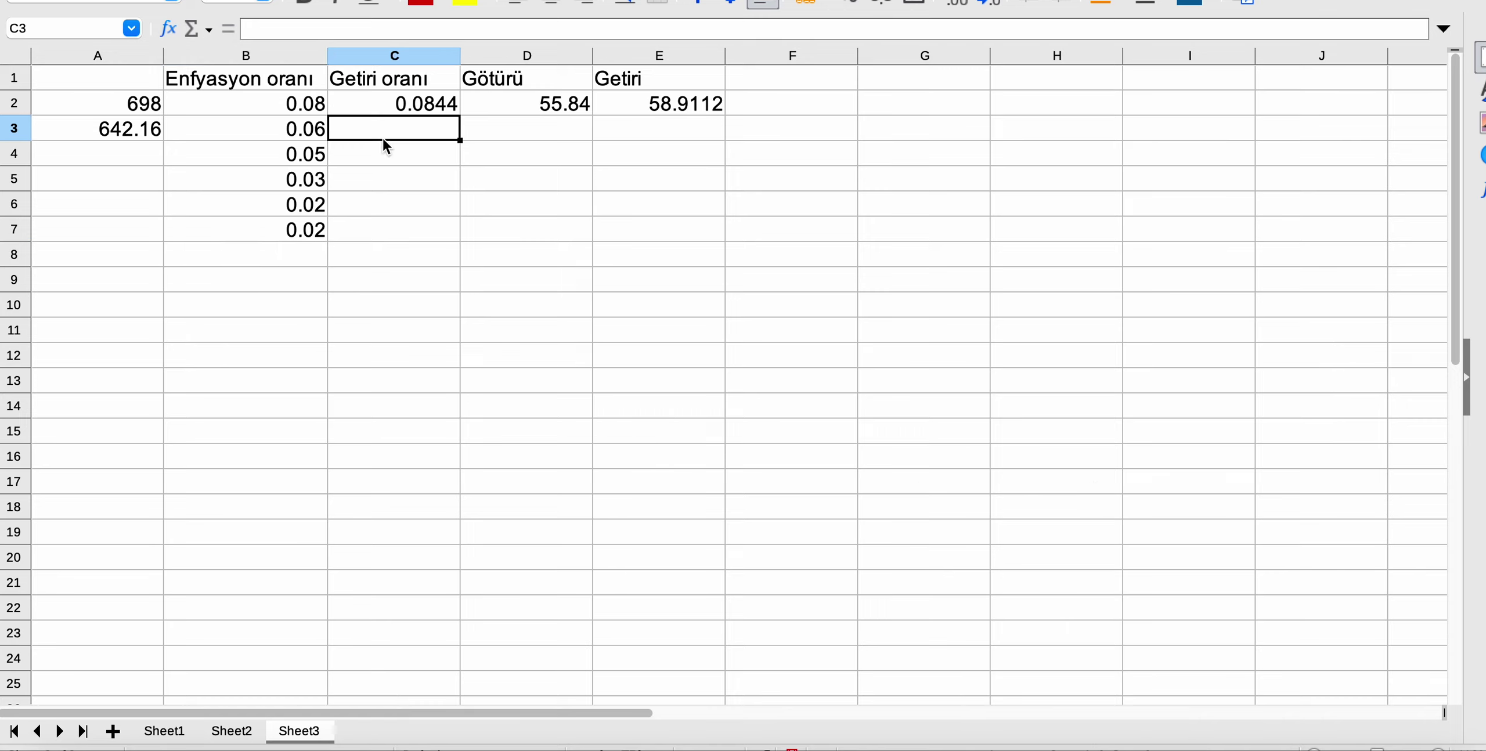
{"action": "left_click", "coordinate": [440, 109]}
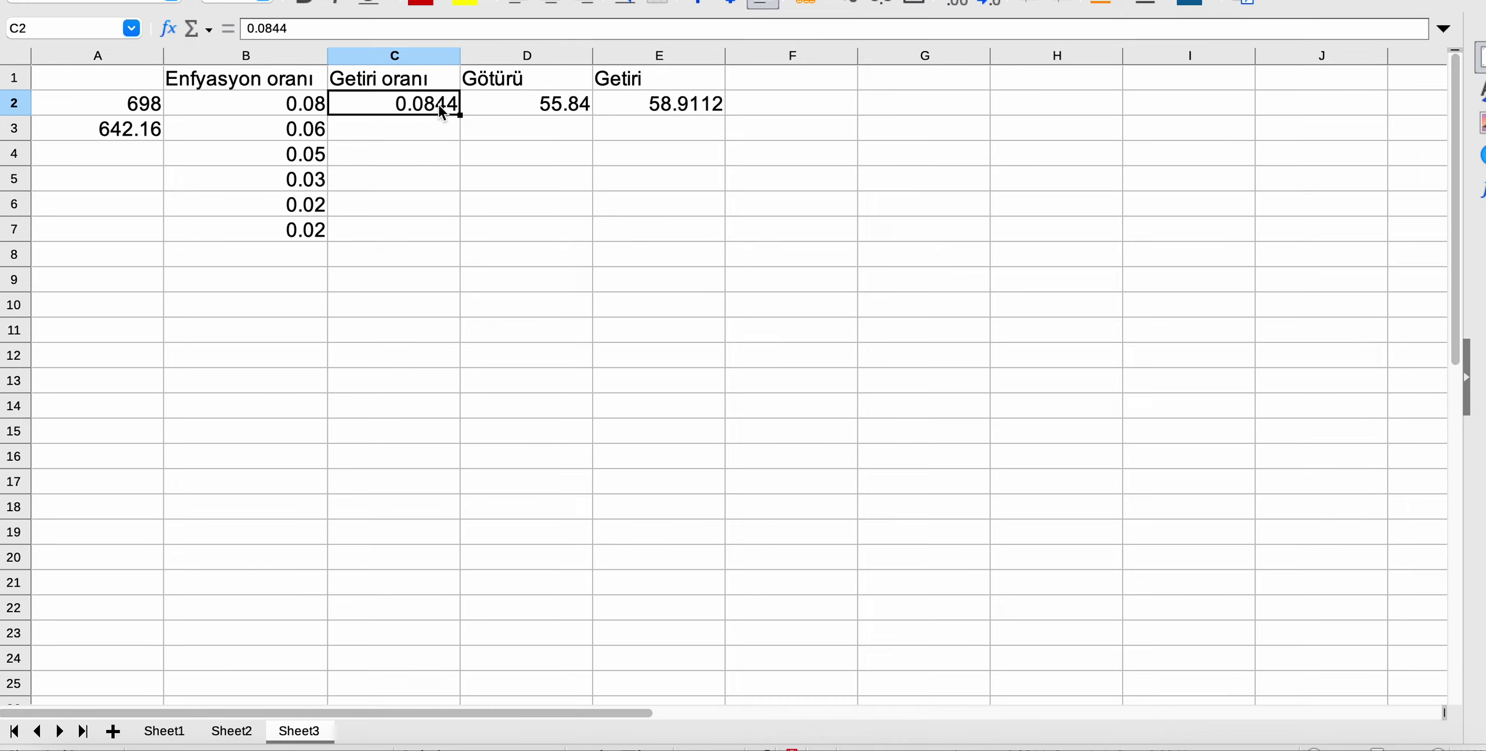
{"action": "left_click", "coordinate": [441, 135]}
{"action": "type", "text": "0.0844"}
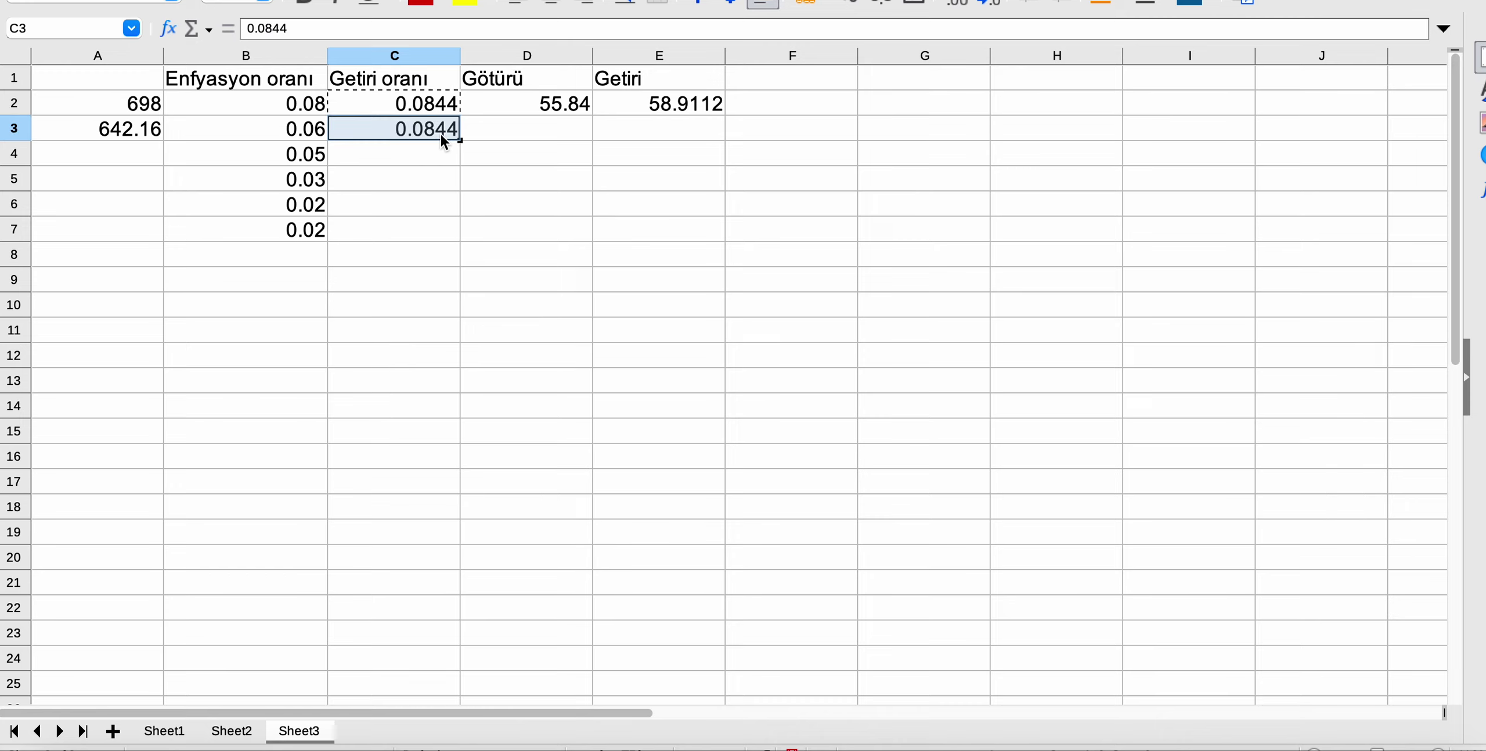
{"action": "left_click_drag", "start_coordinate": [459, 140], "coordinate": [451, 249]}
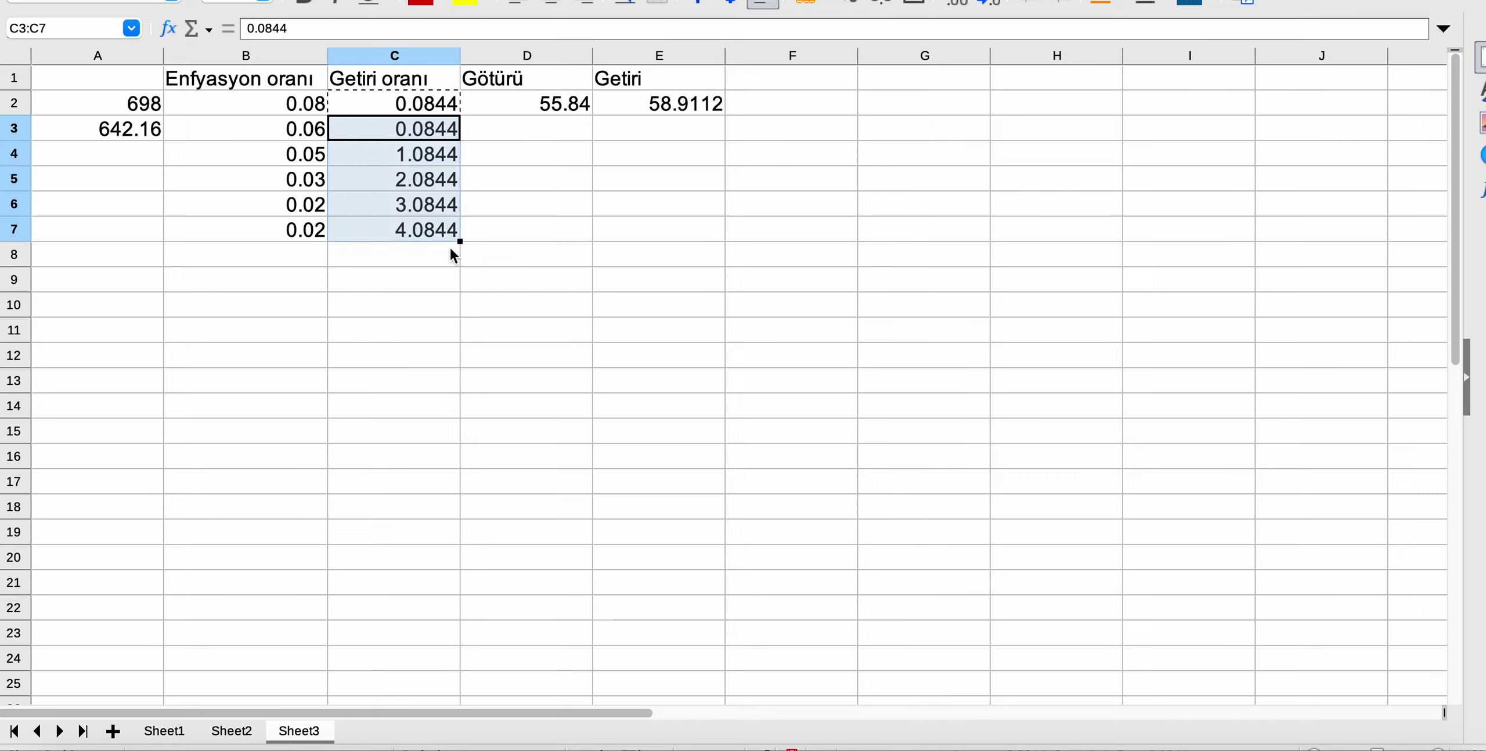
Fill the inflation-adjusted amount formula from A3 down through A7 and compare the final amount with the starting amount in A2
{"action": "left_click", "coordinate": [312, 113]}
{"action": "left_click", "coordinate": [314, 129]}
{"action": "left_click", "coordinate": [315, 153]}
{"action": "left_click", "coordinate": [314, 179]}
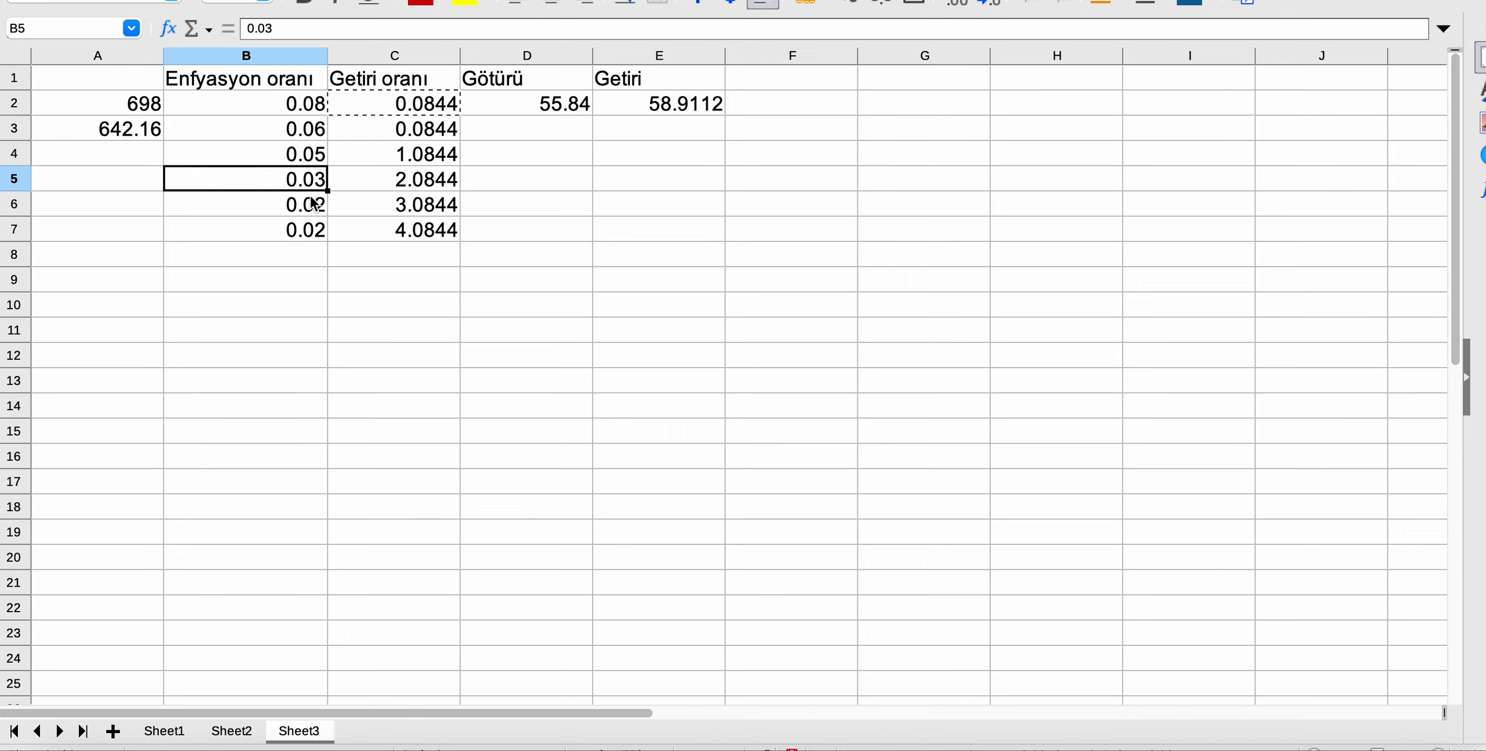
{"action": "left_click", "coordinate": [312, 204]}
{"action": "left_click", "coordinate": [312, 232]}
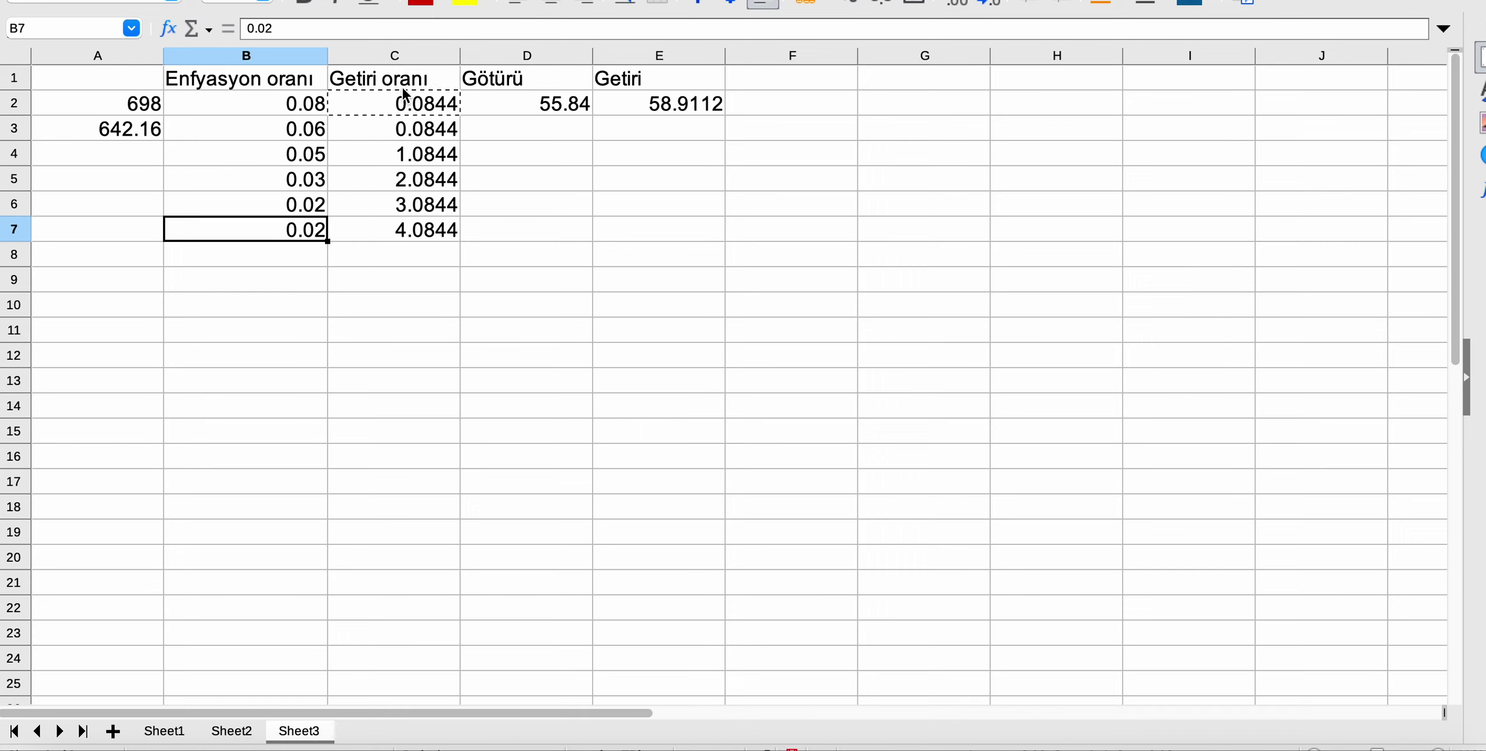
{"action": "left_click", "coordinate": [139, 135]}
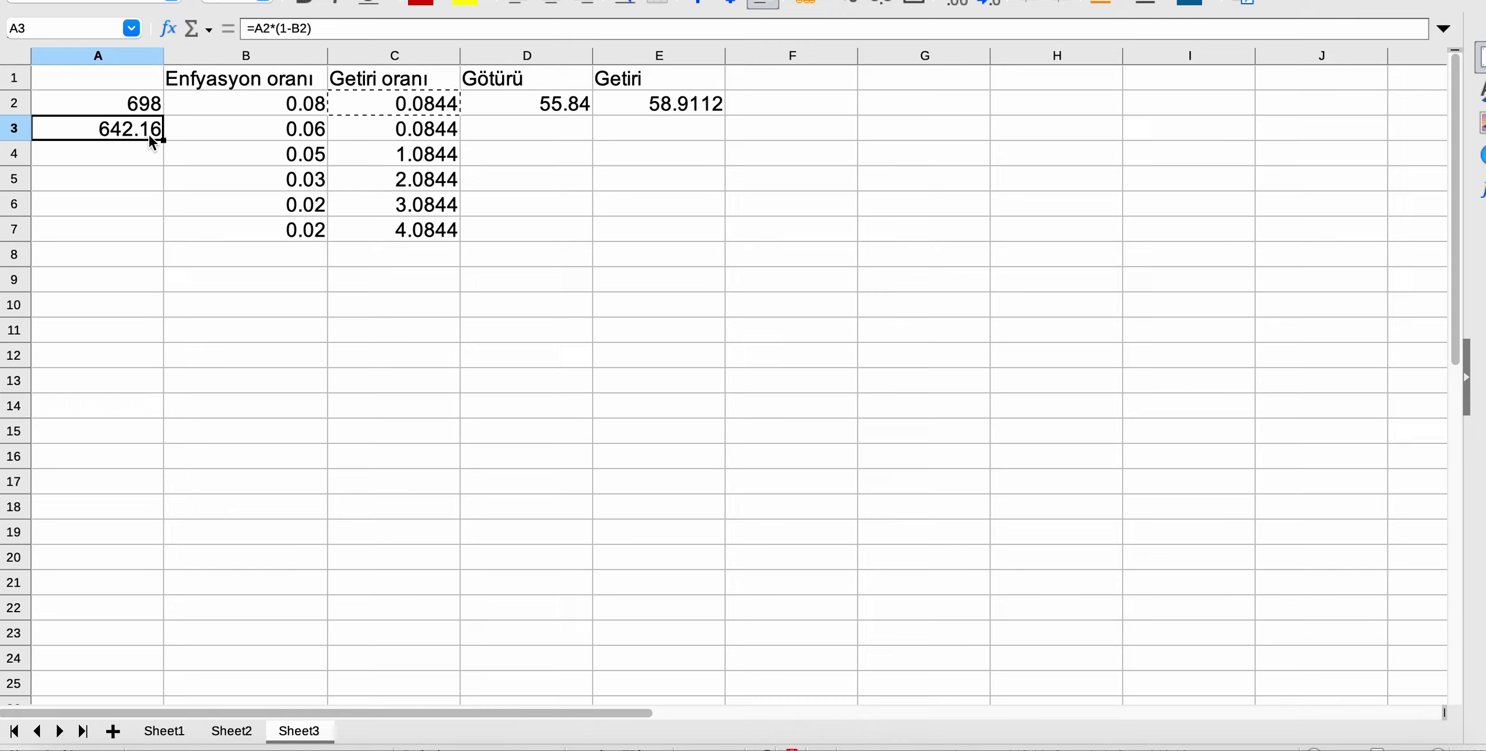
{"action": "left_click_drag", "start_coordinate": [163, 140], "coordinate": [162, 232]}
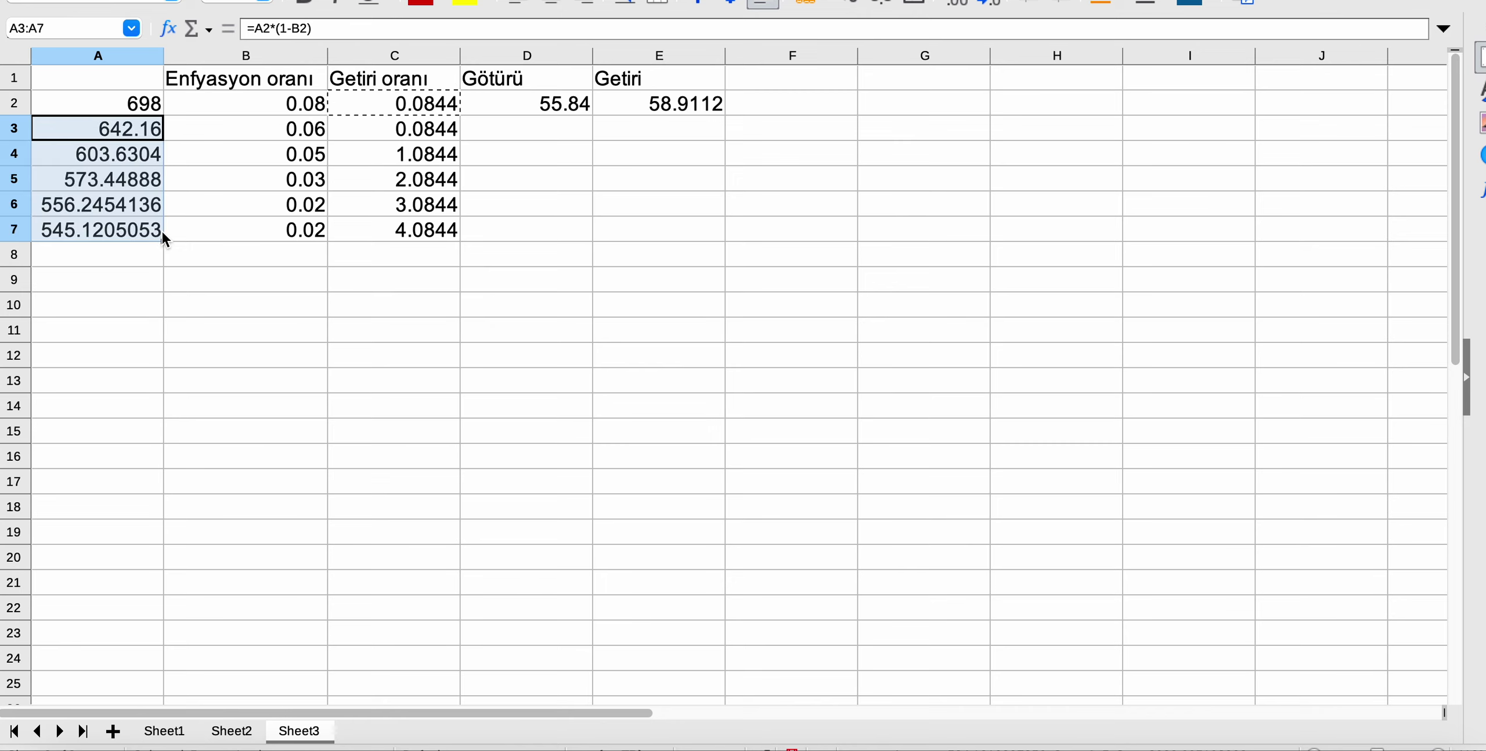
{"action": "left_click", "coordinate": [142, 235]}
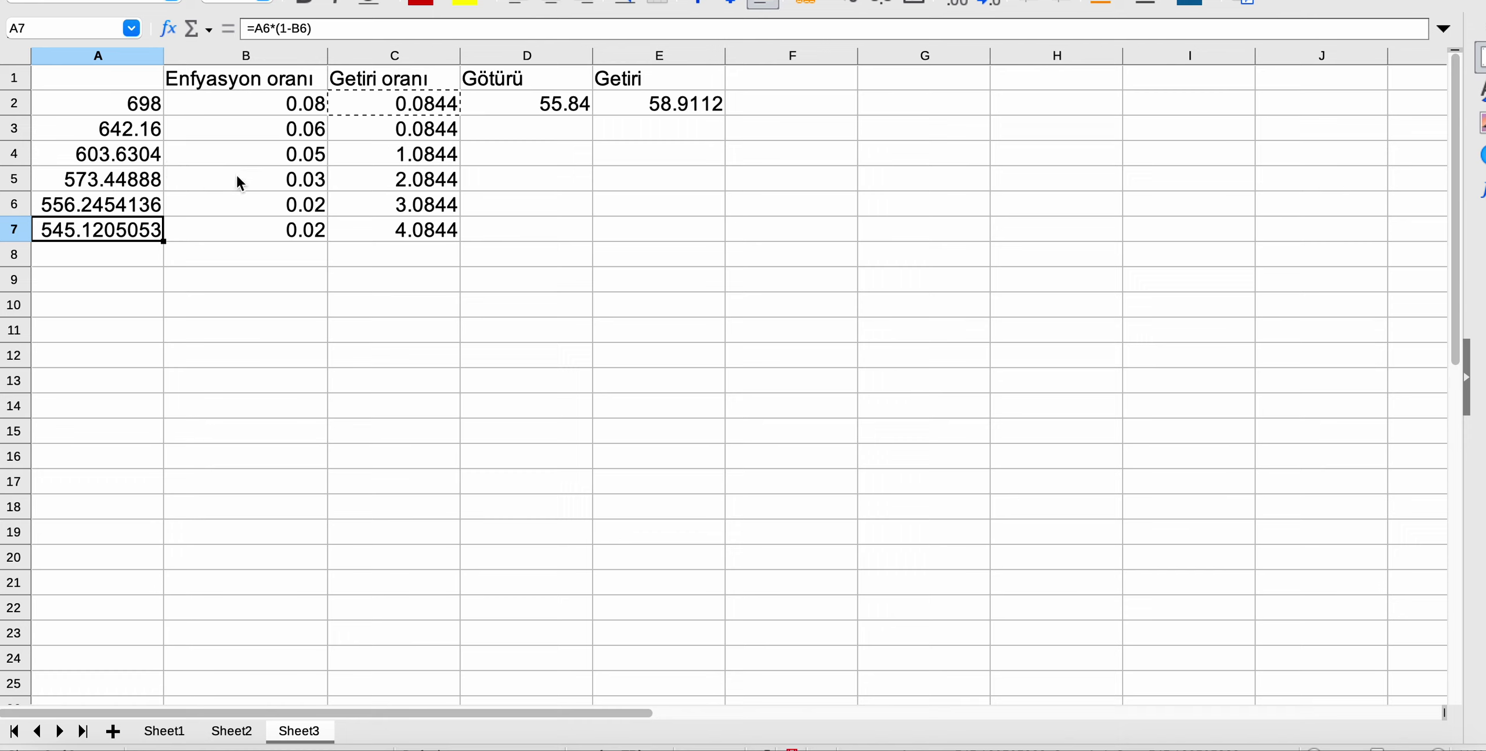
{"action": "left_click", "coordinate": [147, 103]}
{"action": "left_click", "coordinate": [137, 236]}
Try copying the return formula from E2 into E3 and undo the paste
{"action": "left_click", "coordinate": [685, 104]}
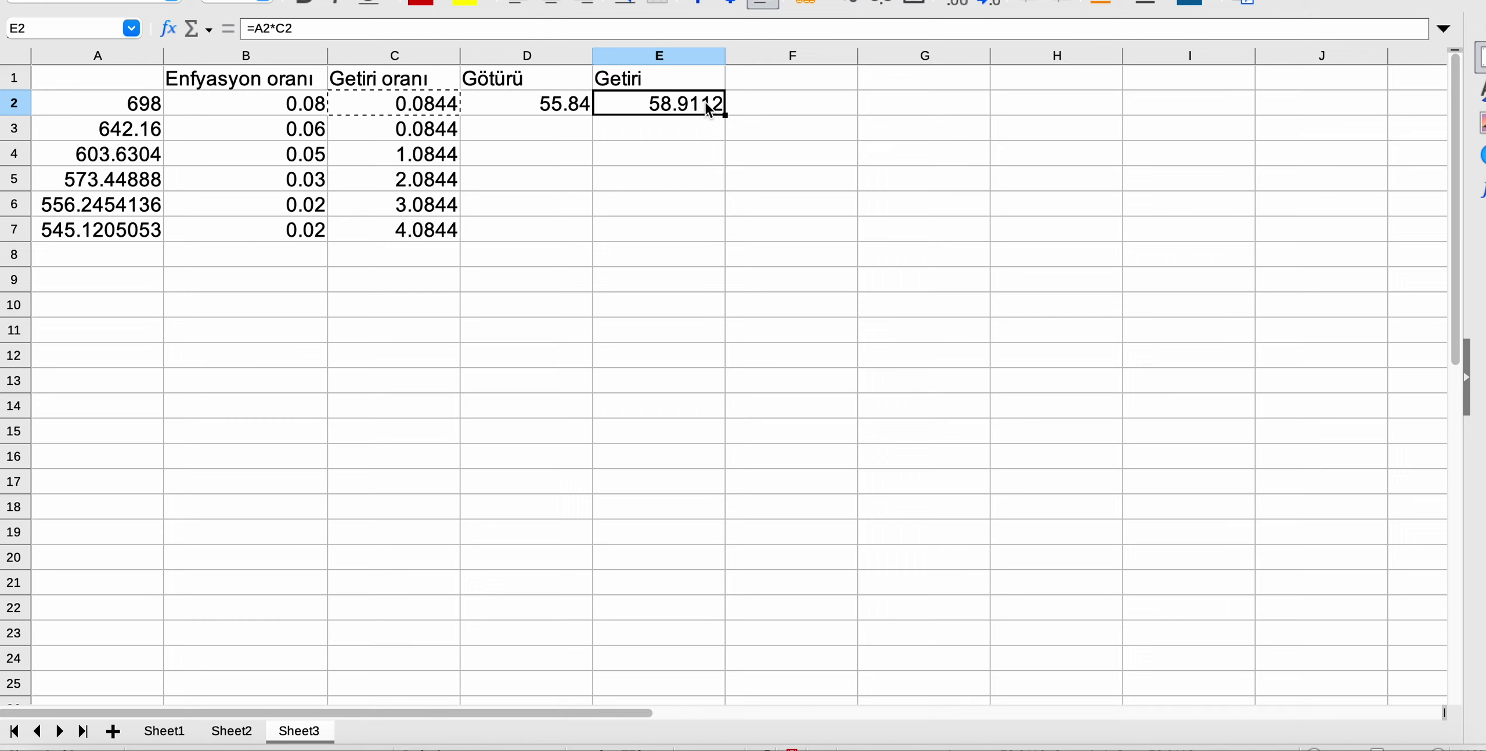
{"action": "left_click", "coordinate": [684, 137]}
{"action": "left_click", "coordinate": [683, 104]}
{"action": "key", "text": "ctrl+c"}
{"action": "left_click", "coordinate": [680, 129]}
{"action": "key", "text": "ctrl+v"}
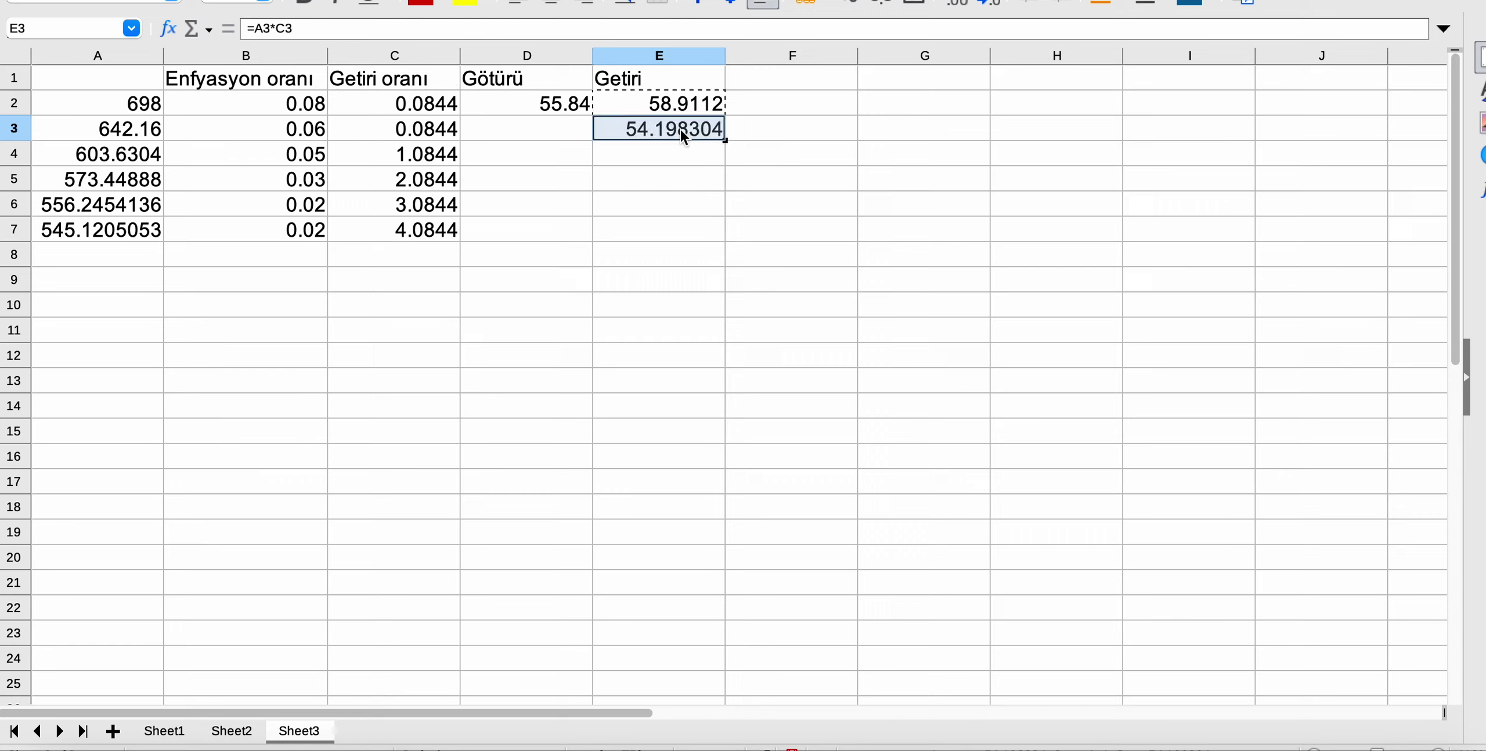
{"action": "key", "text": "ctrl+z"}
Enter the fixed return value 58.9 in cell E3 under "Getiri"
{"action": "left_click", "coordinate": [681, 109]}
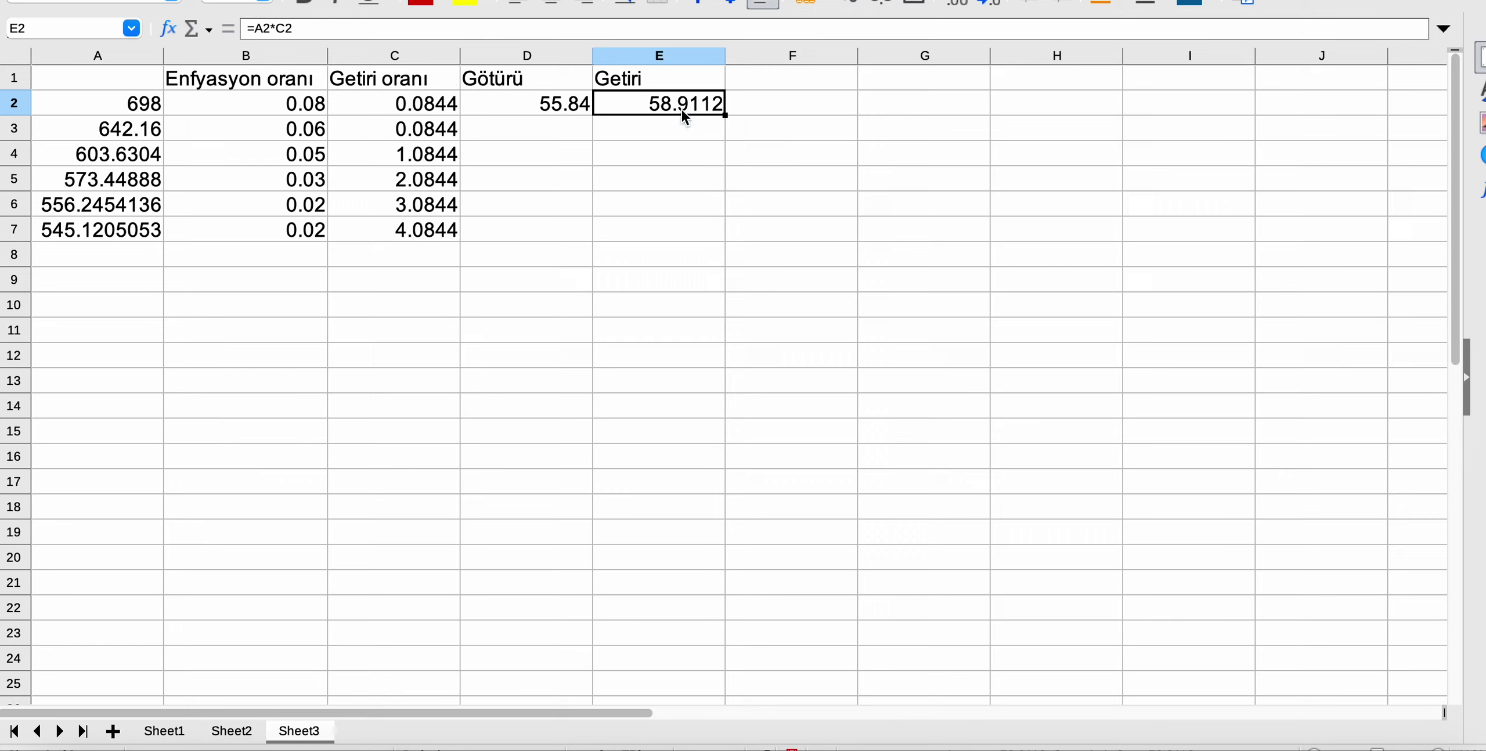
{"action": "key", "text": "ctrl+c"}
{"action": "left_click", "coordinate": [680, 130]}
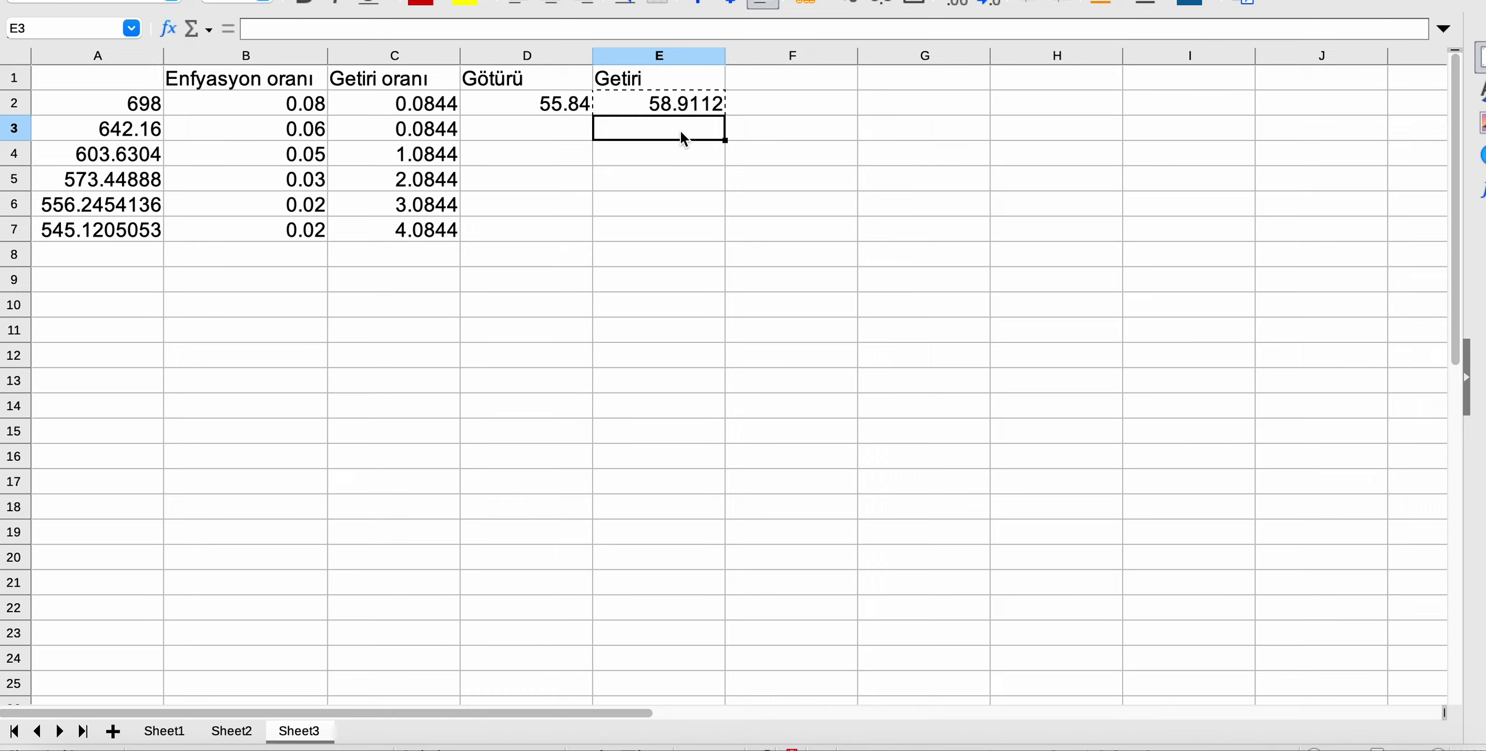
{"action": "type", "text": "58.9"}
{"action": "key", "text": "Return"}
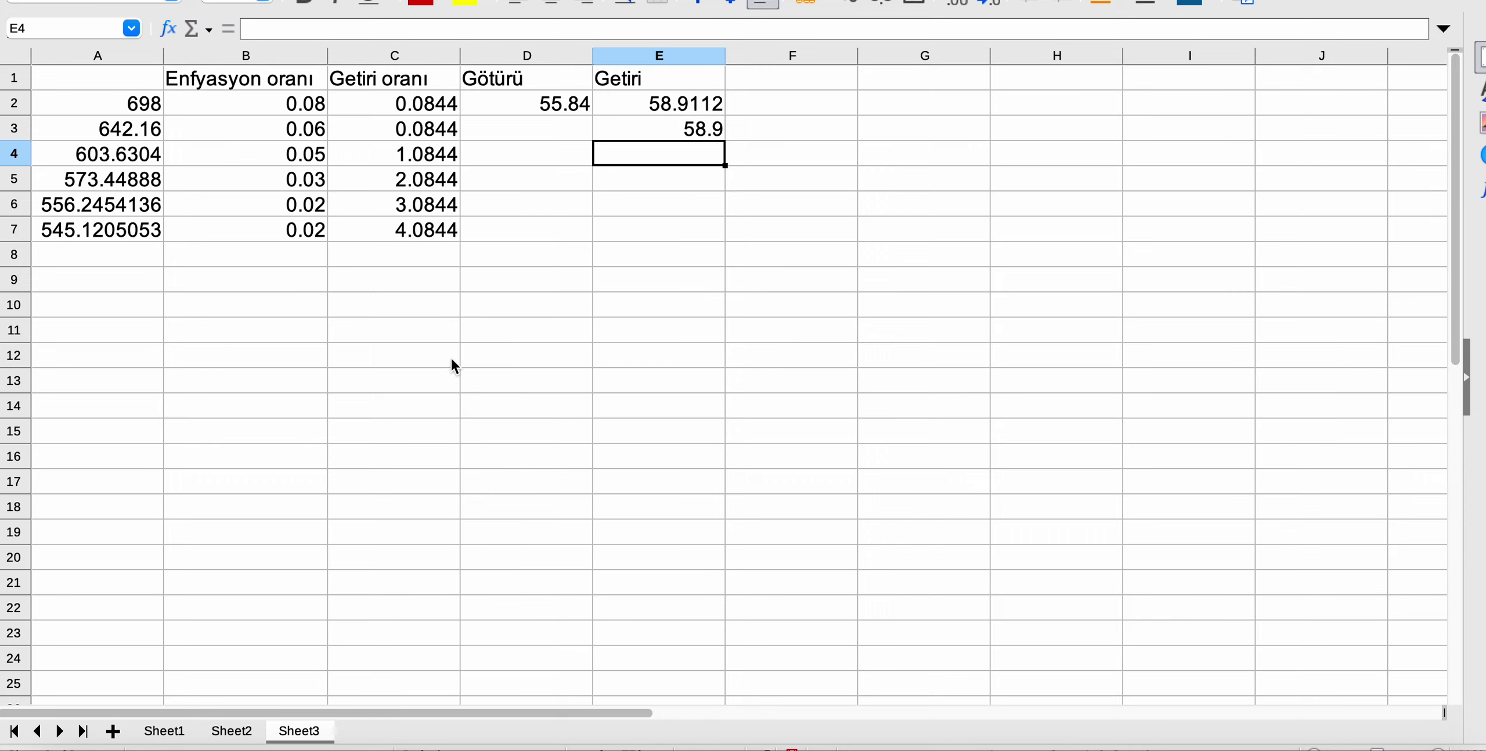
Examine the starting and final amounts in column A against the return in E2 and the last rates in columns B and C
{"action": "left_click", "coordinate": [132, 231]}
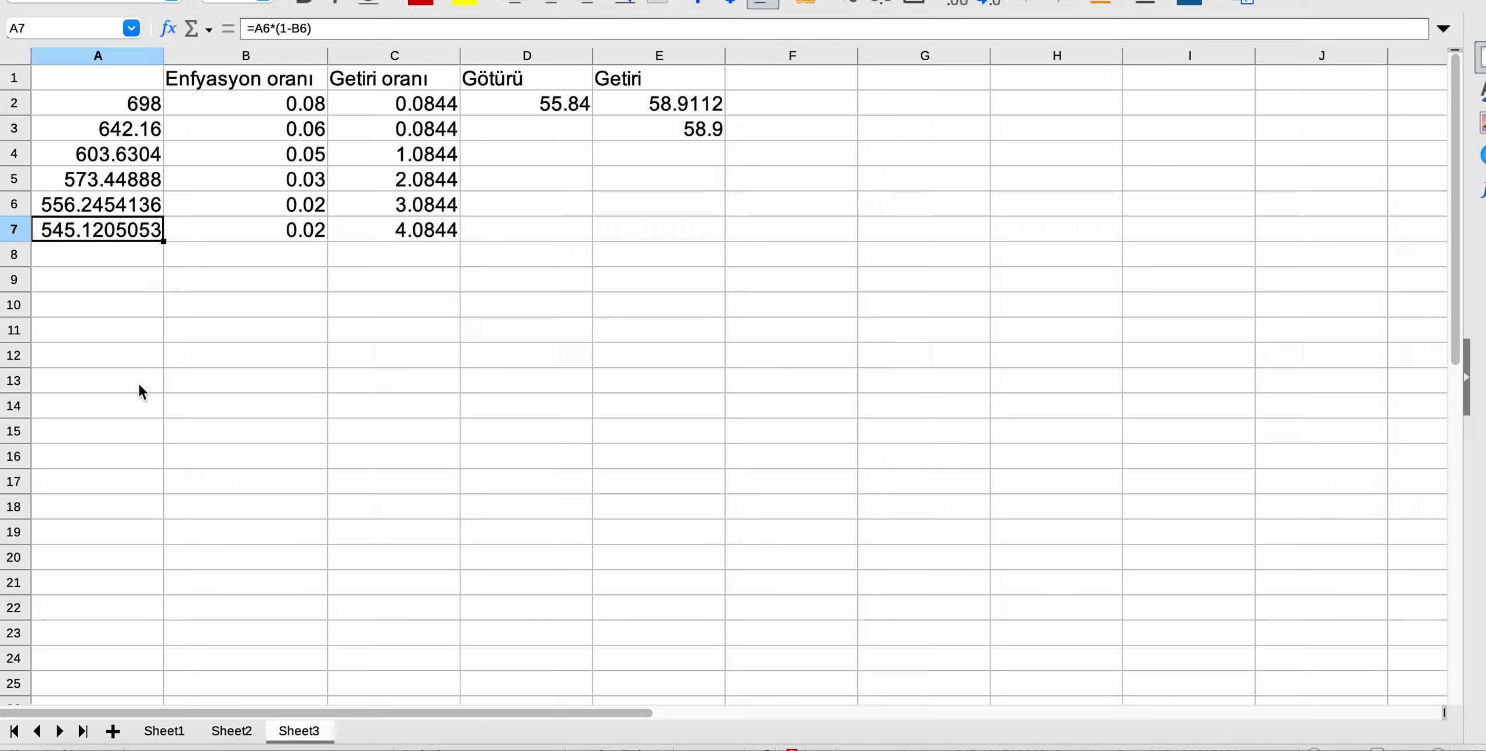
{"action": "left_click", "coordinate": [135, 105]}
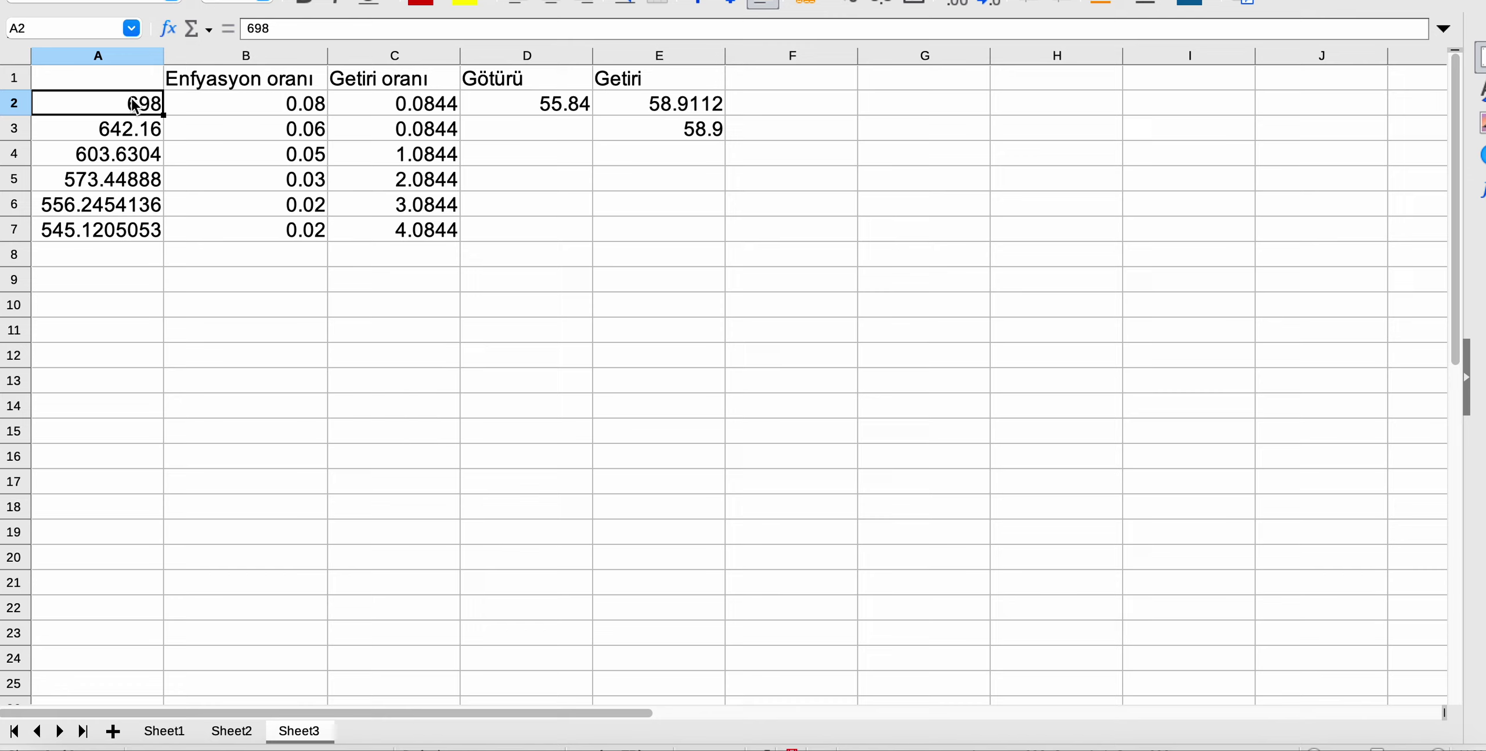
{"action": "left_click", "coordinate": [625, 106]}
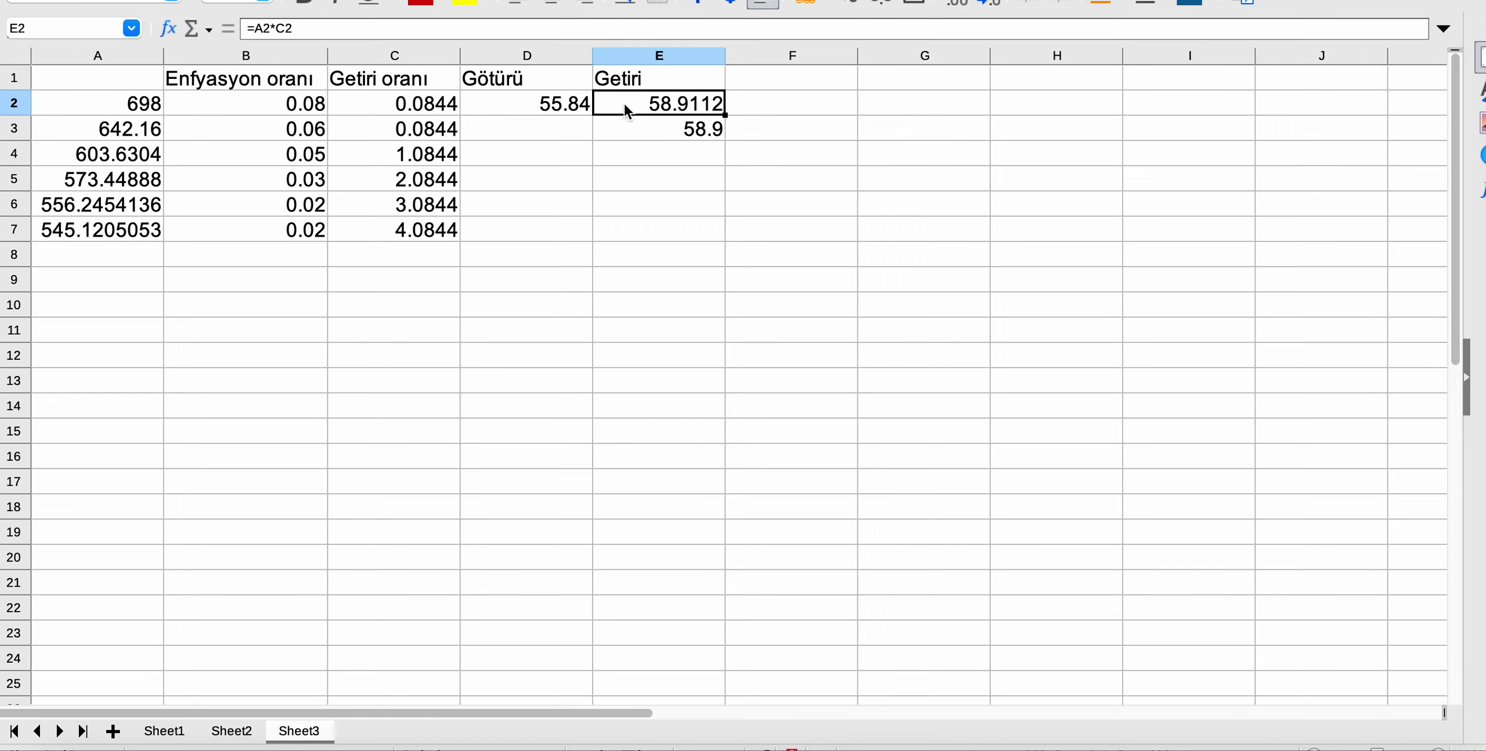
{"action": "left_click", "coordinate": [155, 106]}
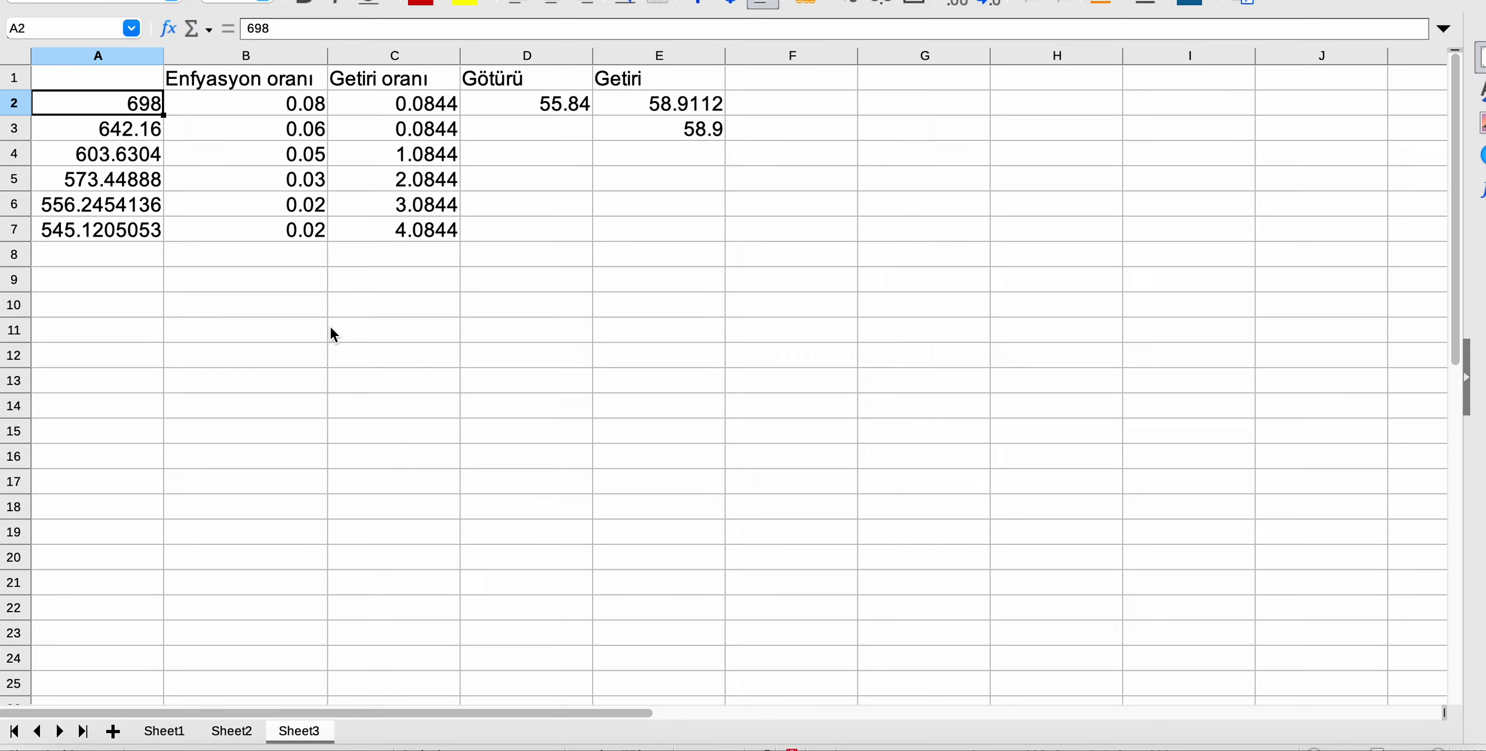
{"action": "left_click", "coordinate": [374, 230]}
{"action": "left_click", "coordinate": [310, 230]}
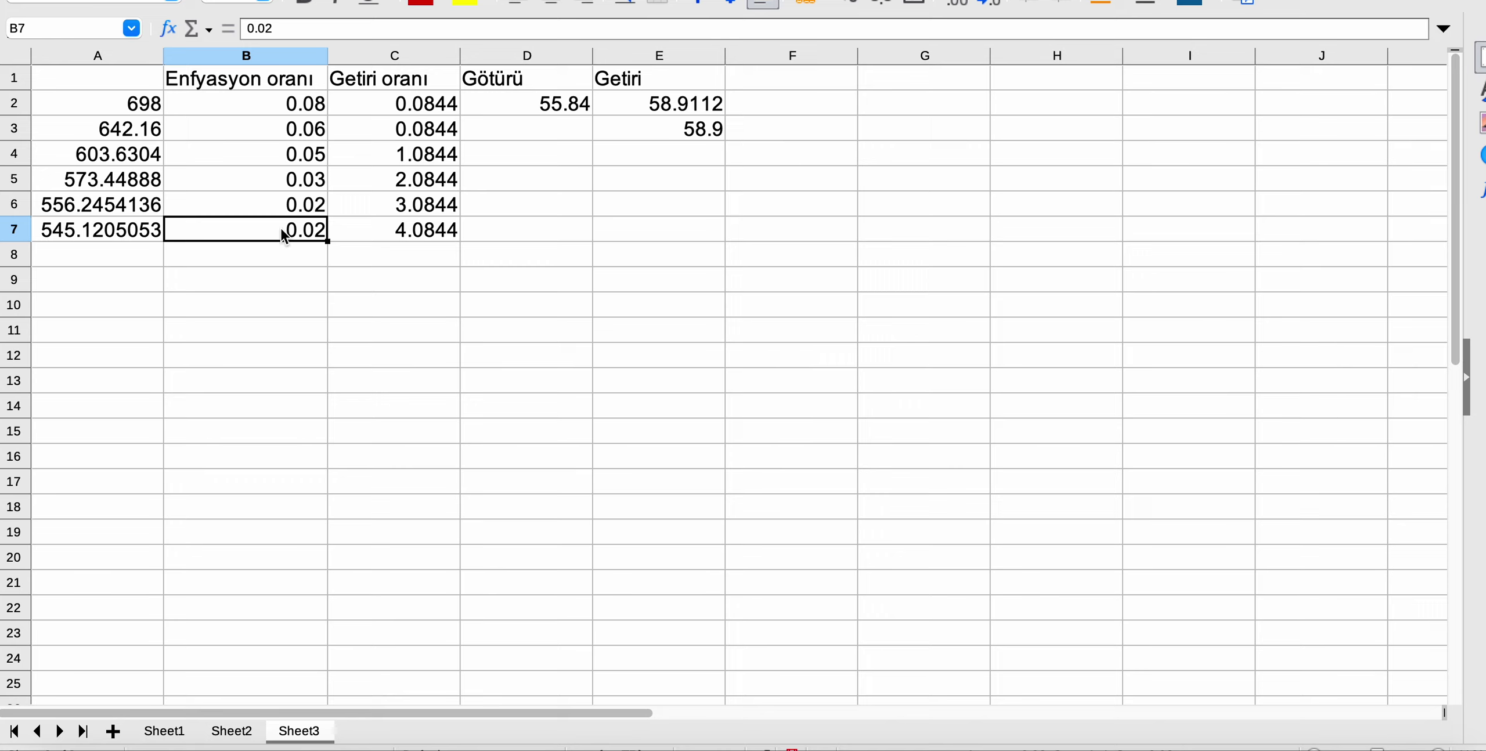
{"action": "left_click", "coordinate": [152, 230]}
{"action": "left_click", "coordinate": [146, 190]}
{"action": "left_click", "coordinate": [301, 212]}
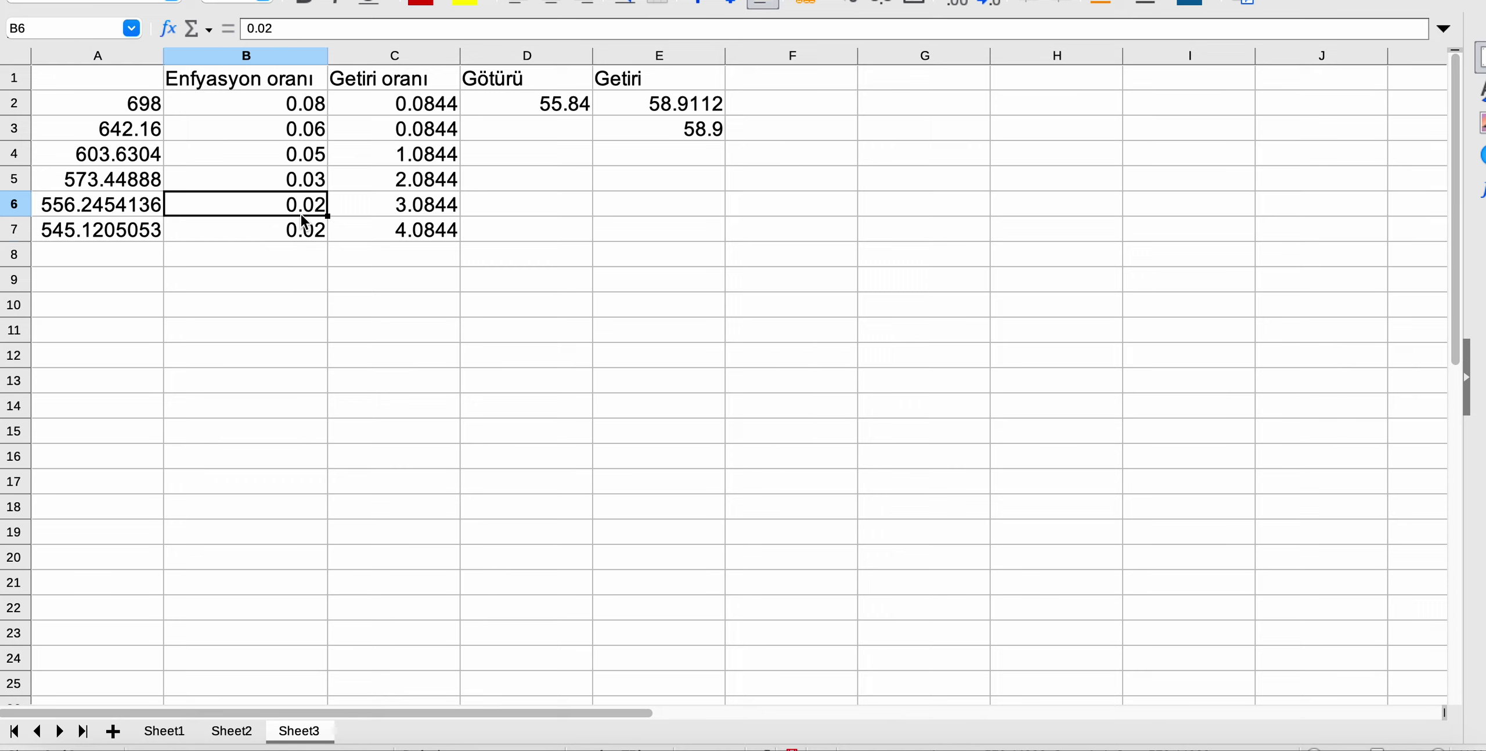
{"action": "left_click", "coordinate": [419, 209]}
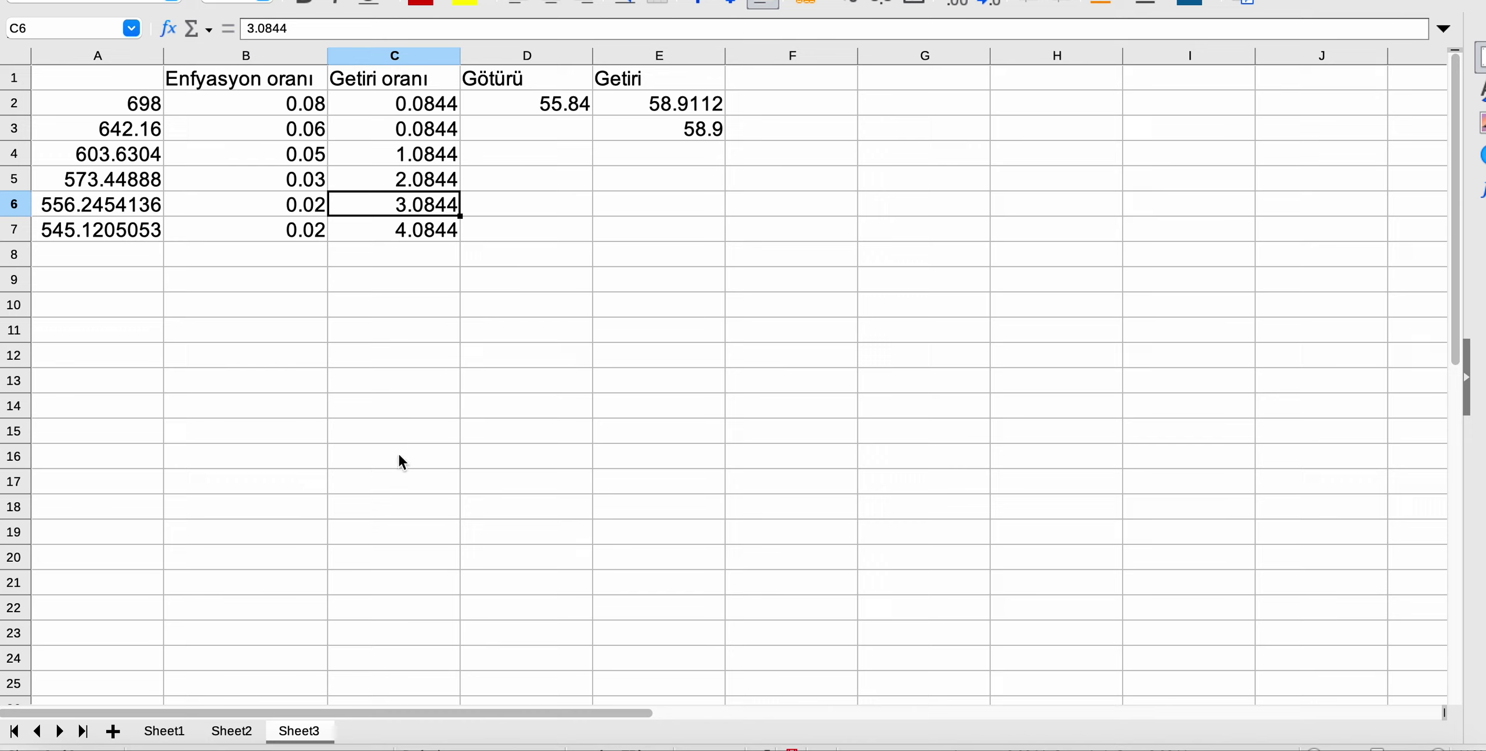